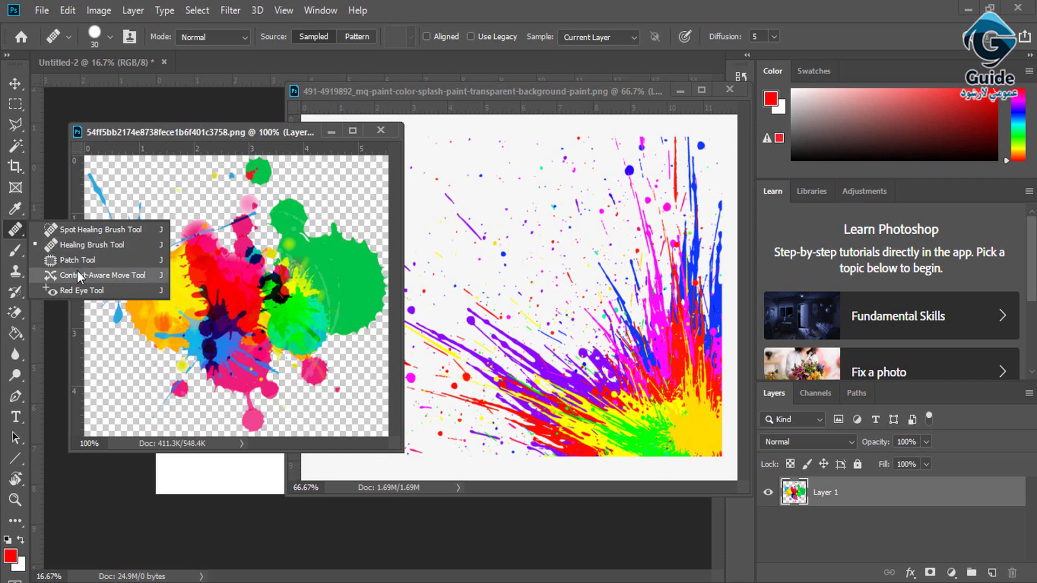
Activate the Brush tool and bring each of the two floating paint splash images to the front in turn
{"action": "right_click", "coordinate": [13, 254]}
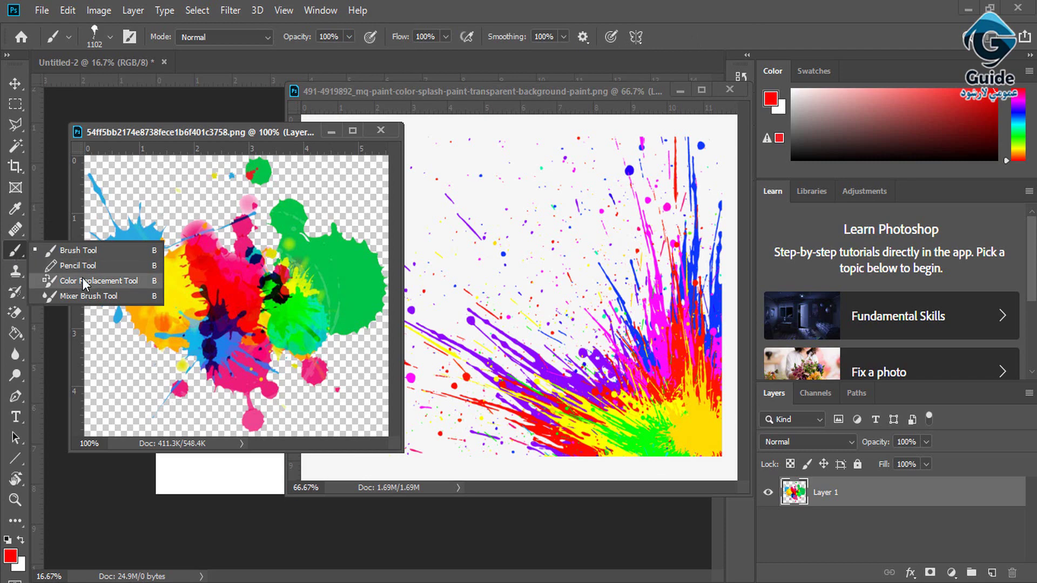
{"action": "left_click", "coordinate": [75, 253]}
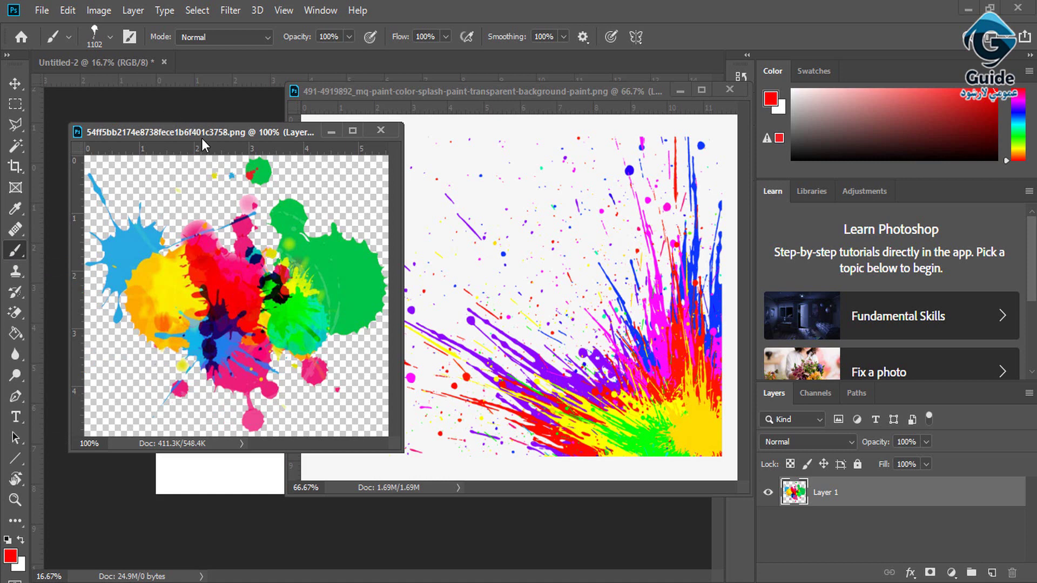
{"action": "left_click_drag", "start_coordinate": [202, 138], "coordinate": [203, 137]}
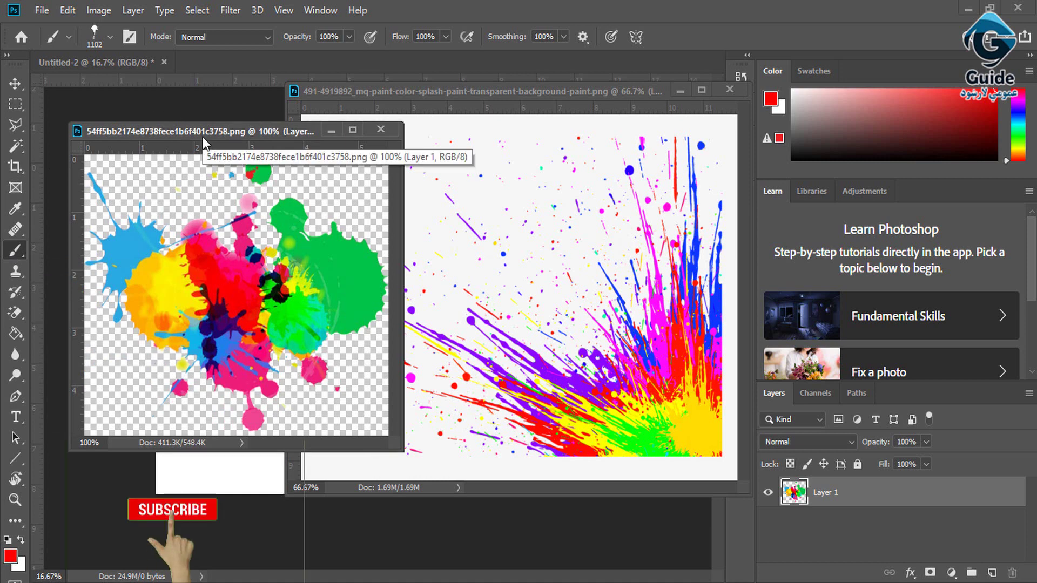
{"action": "left_click", "coordinate": [430, 90]}
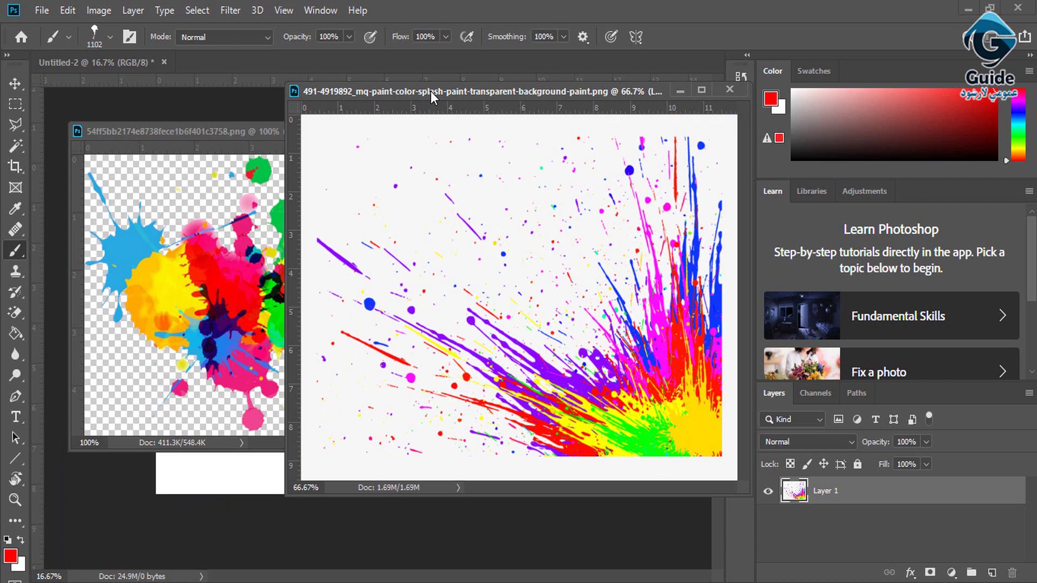
{"action": "left_click", "coordinate": [246, 131]}
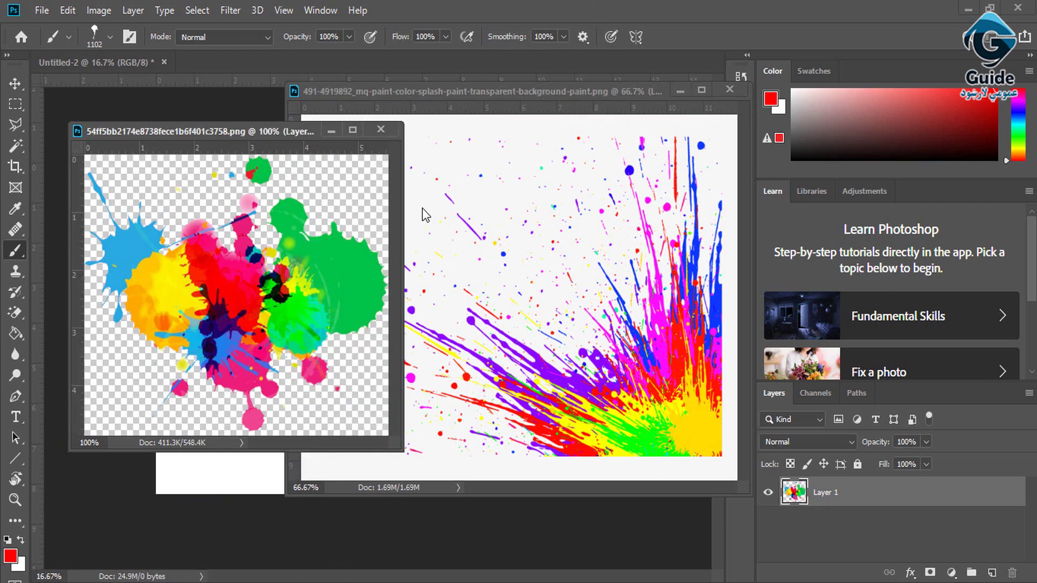
Switch to File Explorer and load 20 Paint Splash Brushes.abr from 20_Paint_Splash_PS_Brushes_abr_vol_6.zip in the desktop's Brush > Downloaded brushes folder
{"action": "left_click", "coordinate": [355, 582]}
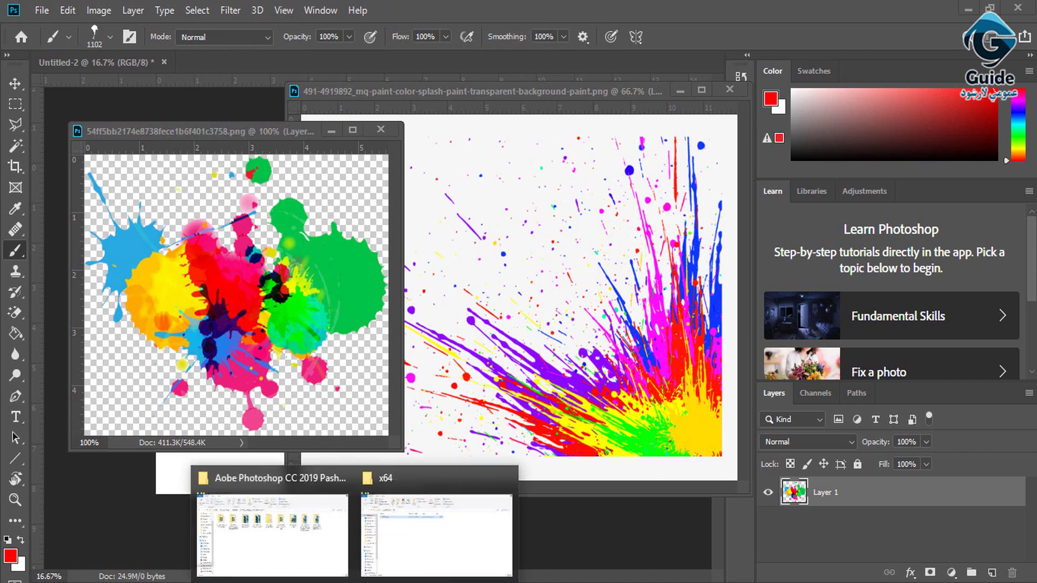
{"action": "left_click", "coordinate": [412, 558]}
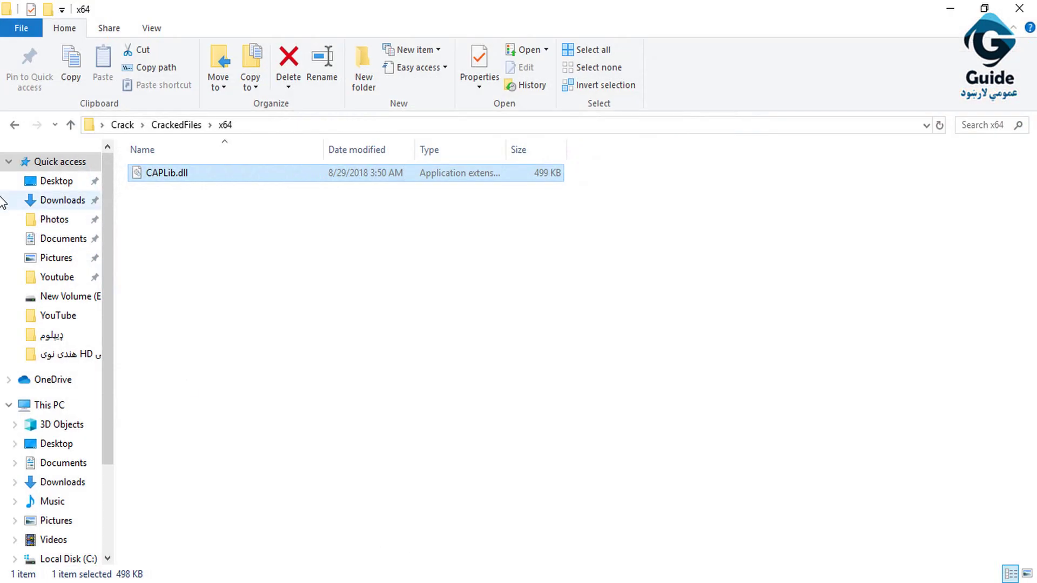
{"action": "left_click", "coordinate": [43, 182]}
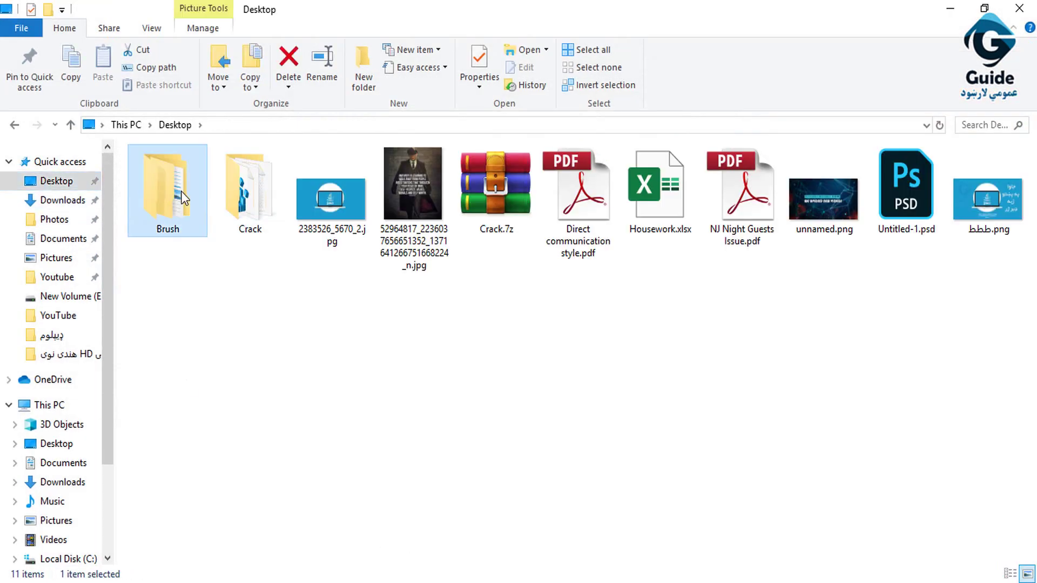
{"action": "double_click", "coordinate": [181, 191]}
{"action": "double_click", "coordinate": [252, 197]}
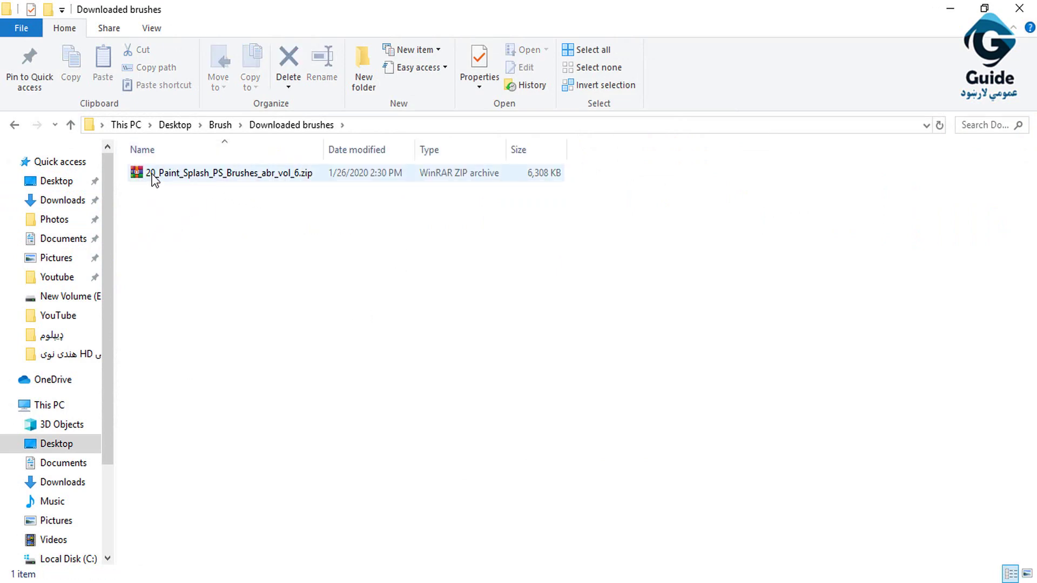
{"action": "double_click", "coordinate": [244, 174]}
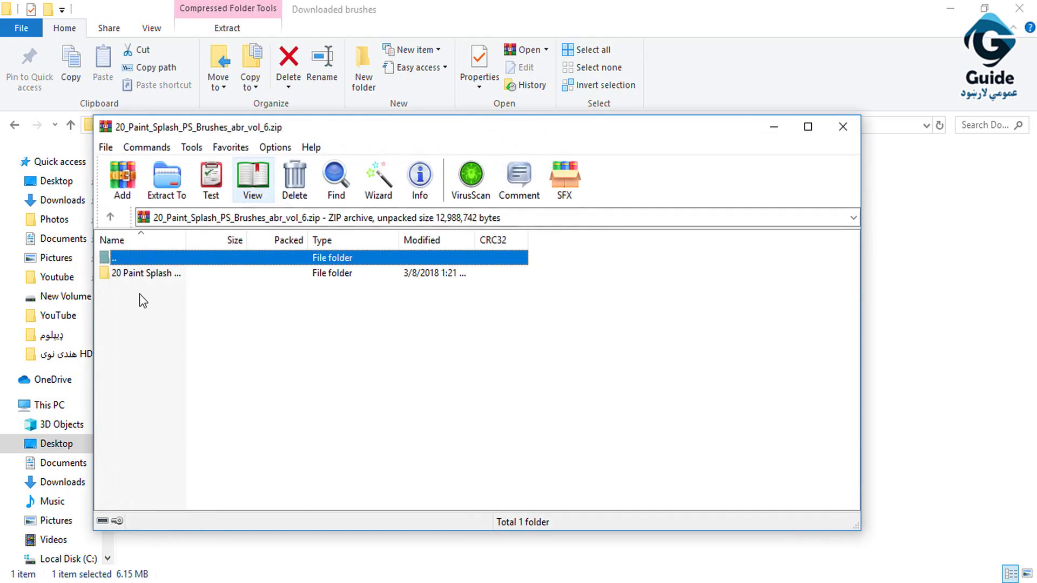
{"action": "double_click", "coordinate": [140, 274]}
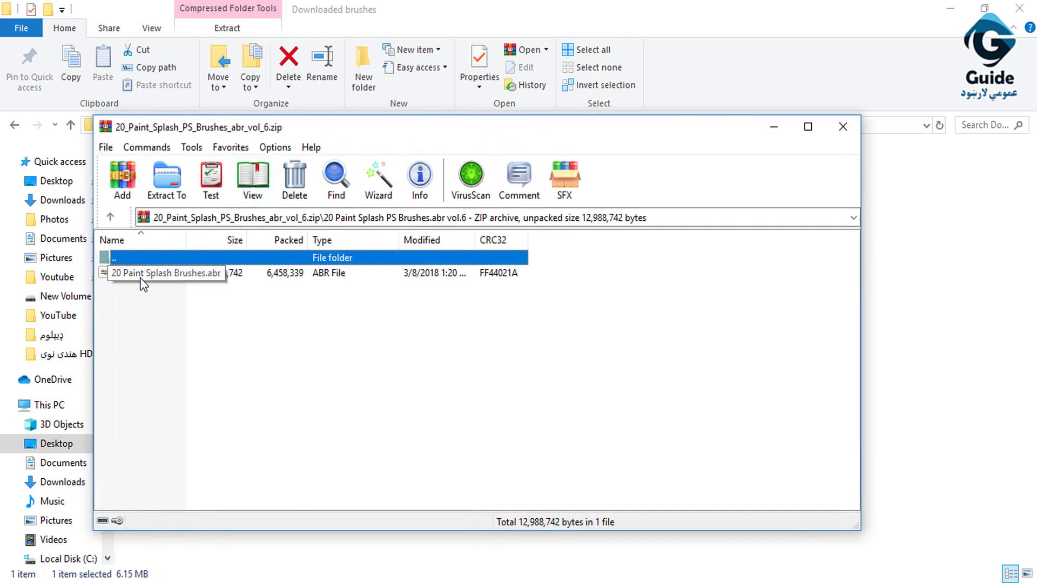
{"action": "double_click", "coordinate": [141, 278]}
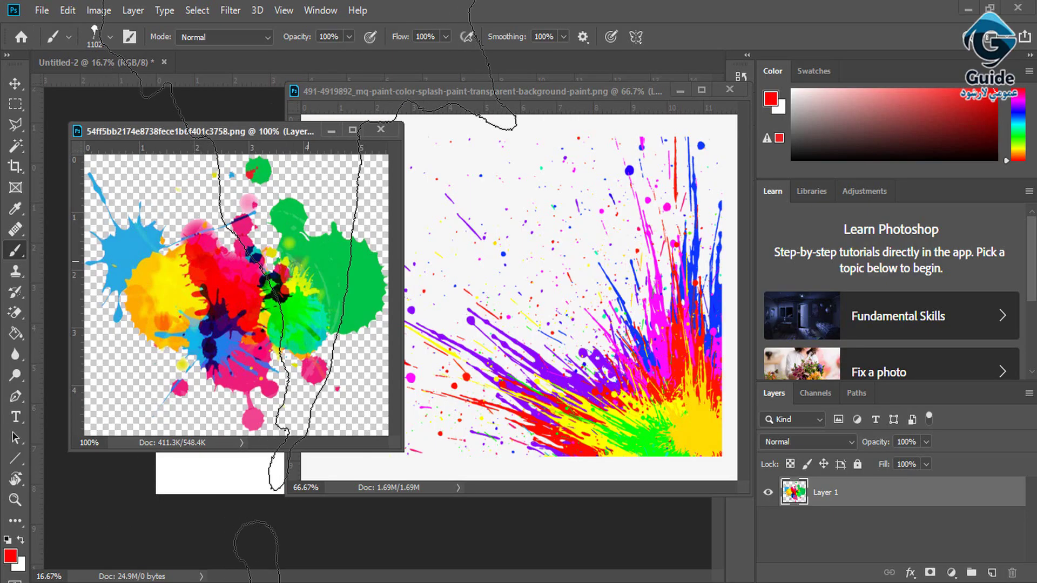
Move the two floating splash images aside and minimize them to expose the blank Untitled-2 canvas
{"action": "left_click", "coordinate": [135, 63]}
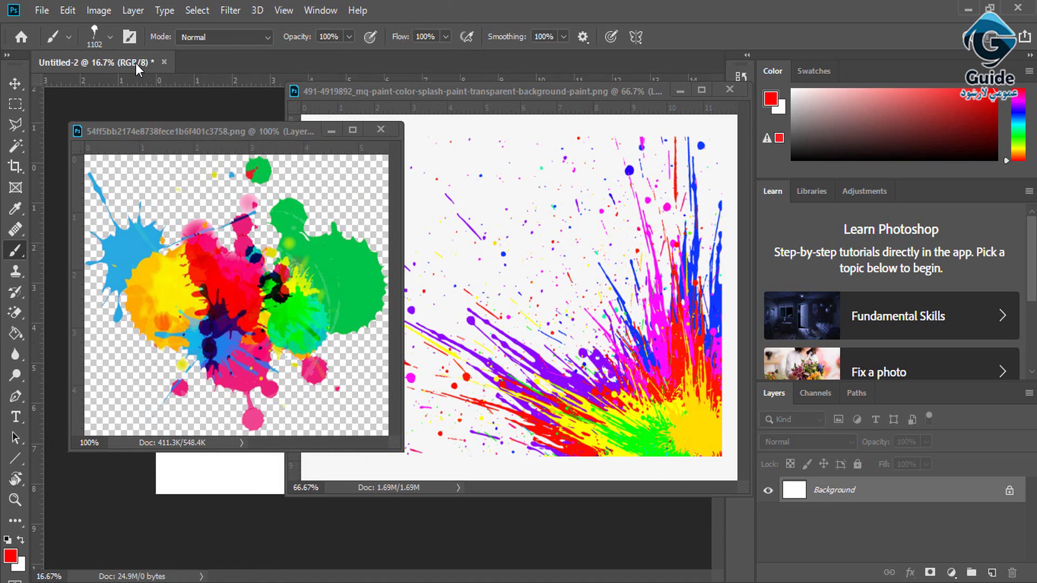
{"action": "left_click_drag", "start_coordinate": [242, 135], "coordinate": [533, 208]}
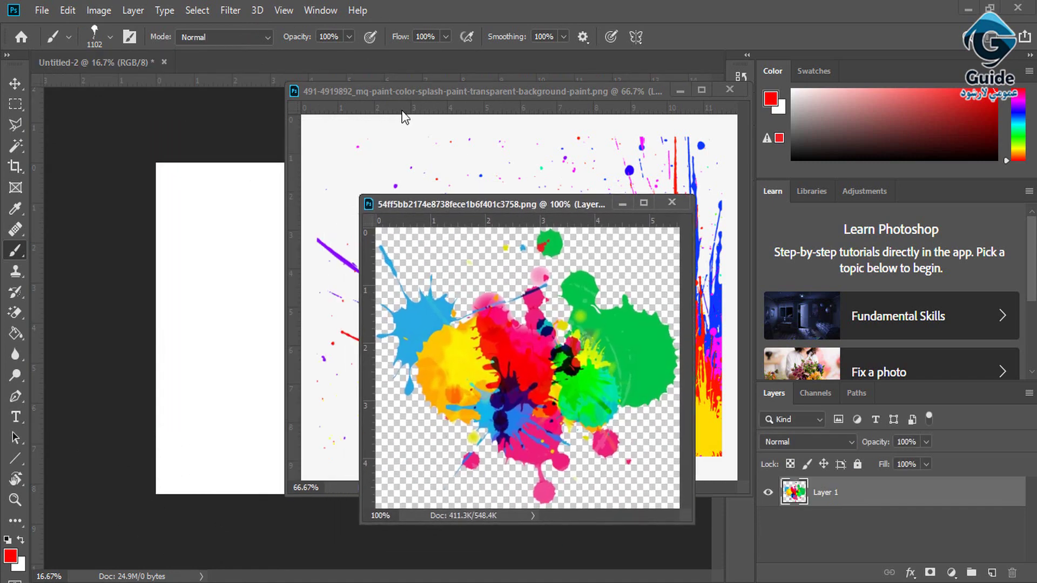
{"action": "left_click", "coordinate": [240, 265]}
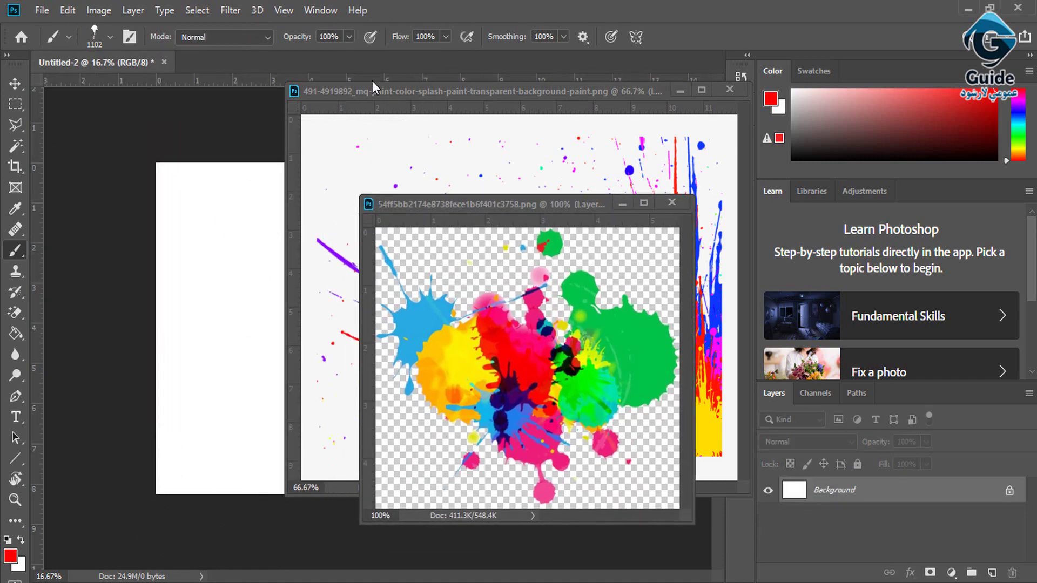
{"action": "left_click_drag", "start_coordinate": [369, 89], "coordinate": [614, 141]}
{"action": "left_click", "coordinate": [406, 194]}
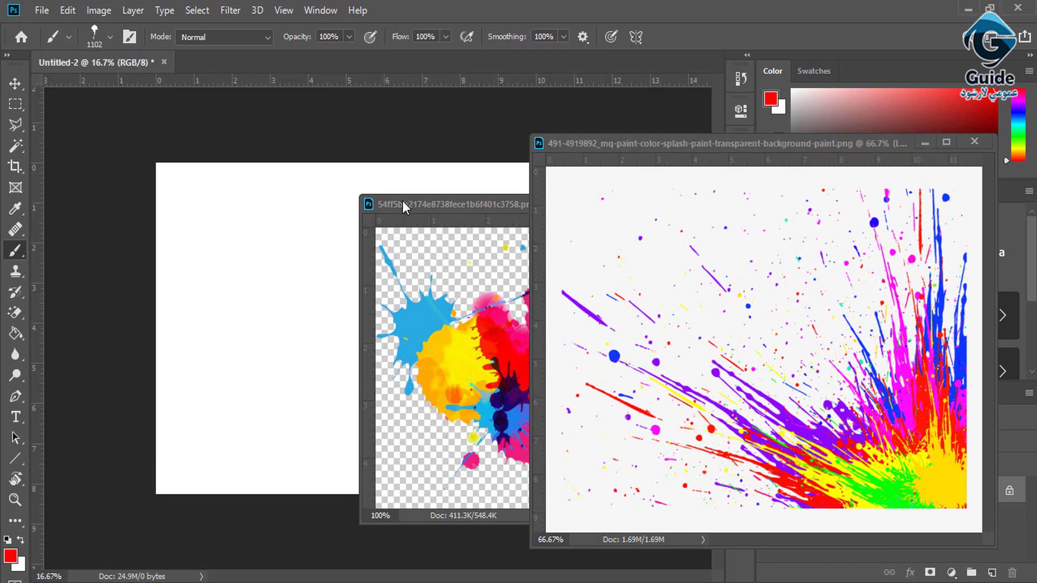
{"action": "left_click_drag", "start_coordinate": [403, 201], "coordinate": [170, 183]}
{"action": "left_click", "coordinate": [439, 184]}
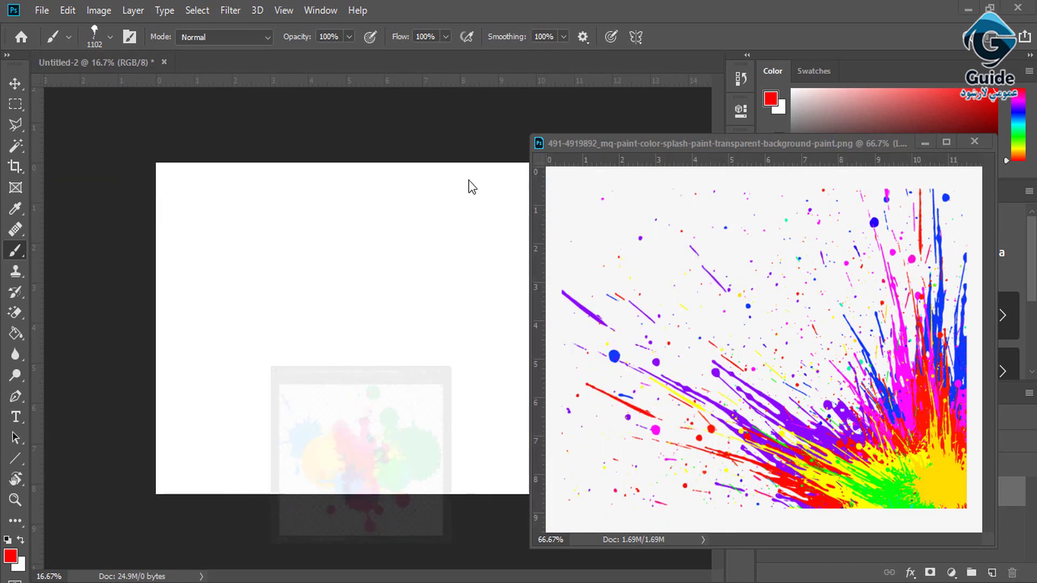
{"action": "left_click_drag", "start_coordinate": [740, 143], "coordinate": [439, 173]}
{"action": "left_click", "coordinate": [626, 171]}
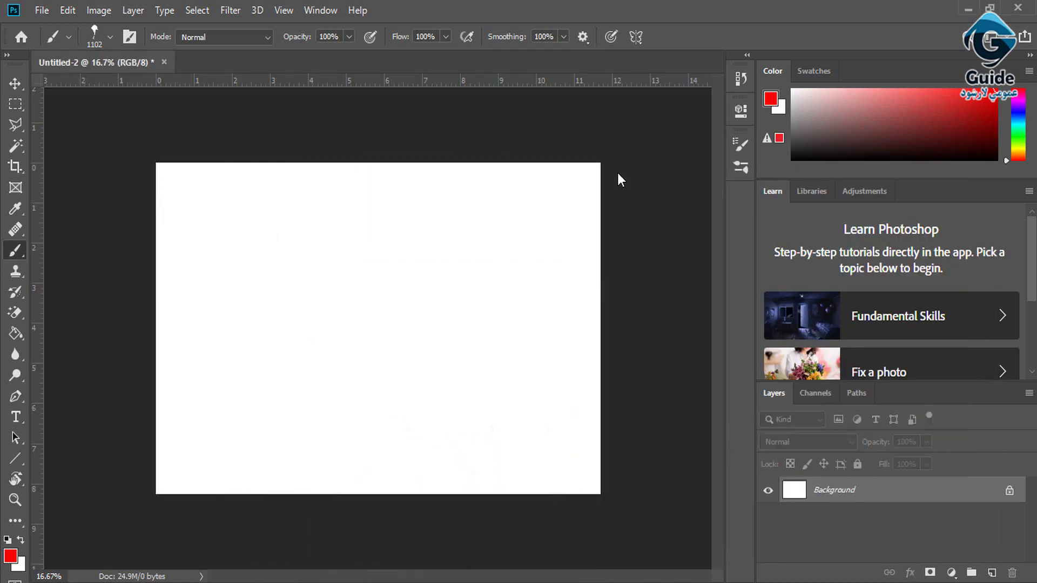
Stamp a red paint splash in the canvas's upper-left area, then a black one (000000) partly overlapping it
{"action": "left_click", "coordinate": [230, 287]}
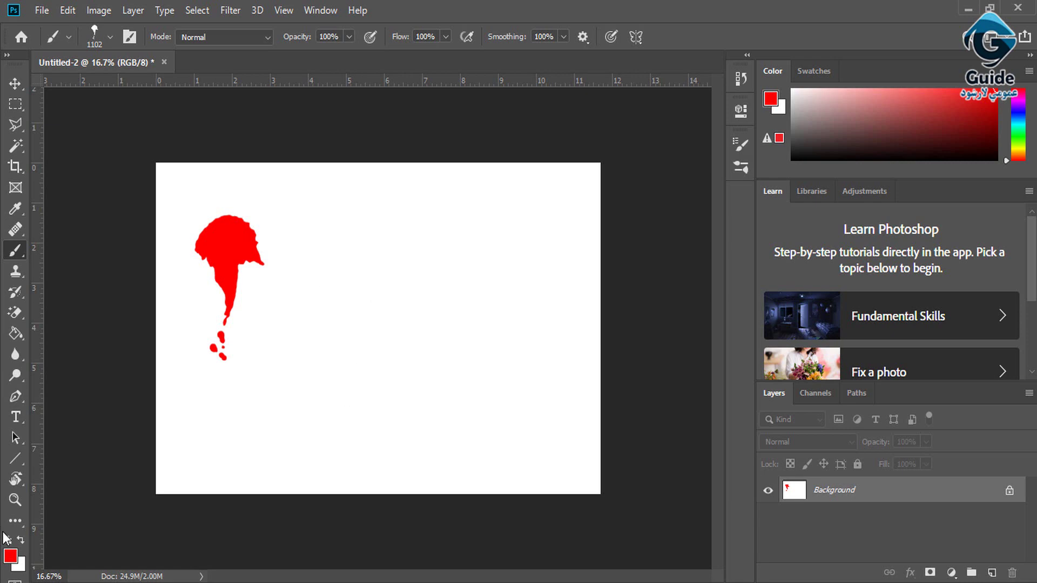
{"action": "left_click", "coordinate": [12, 558]}
{"action": "left_click_drag", "start_coordinate": [576, 319], "coordinate": [479, 428]}
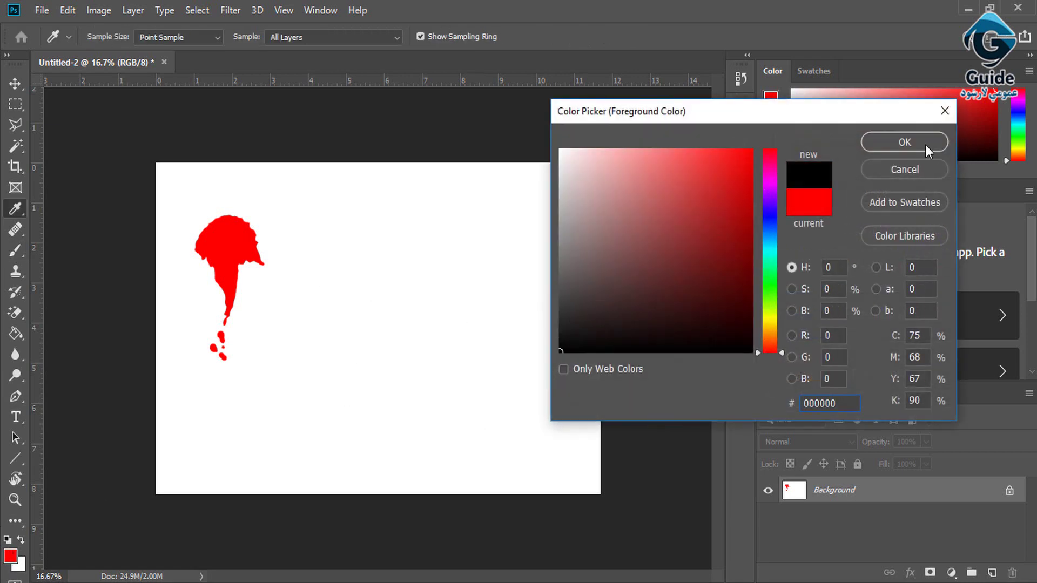
{"action": "left_click", "coordinate": [925, 145]}
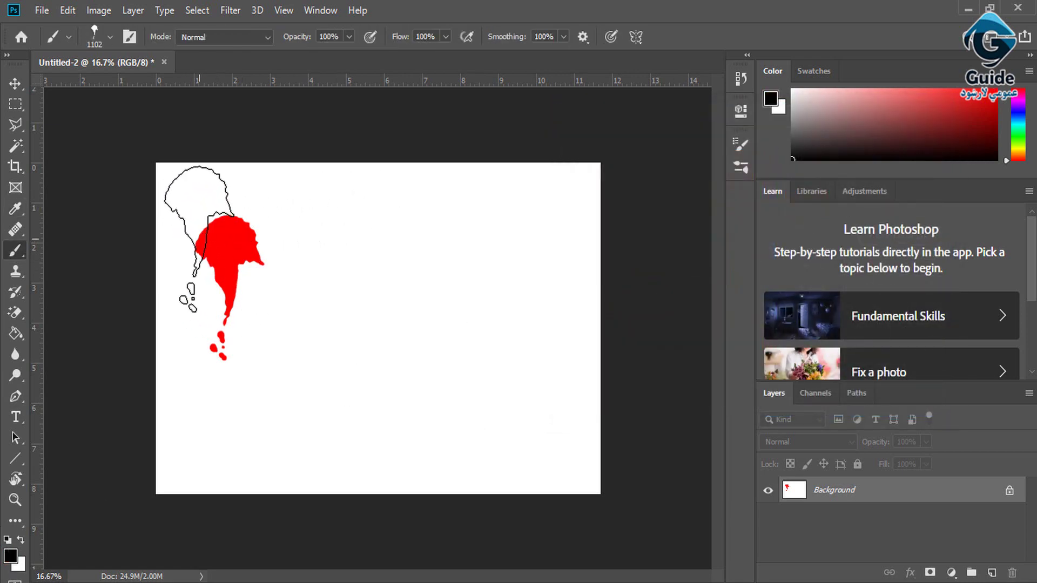
{"action": "left_click", "coordinate": [199, 239]}
Set the foreground color to green 1b7200, stamp a splash beside the red one and paint a wide diagonal stroke across the canvas's right half
{"action": "left_click", "coordinate": [11, 559]}
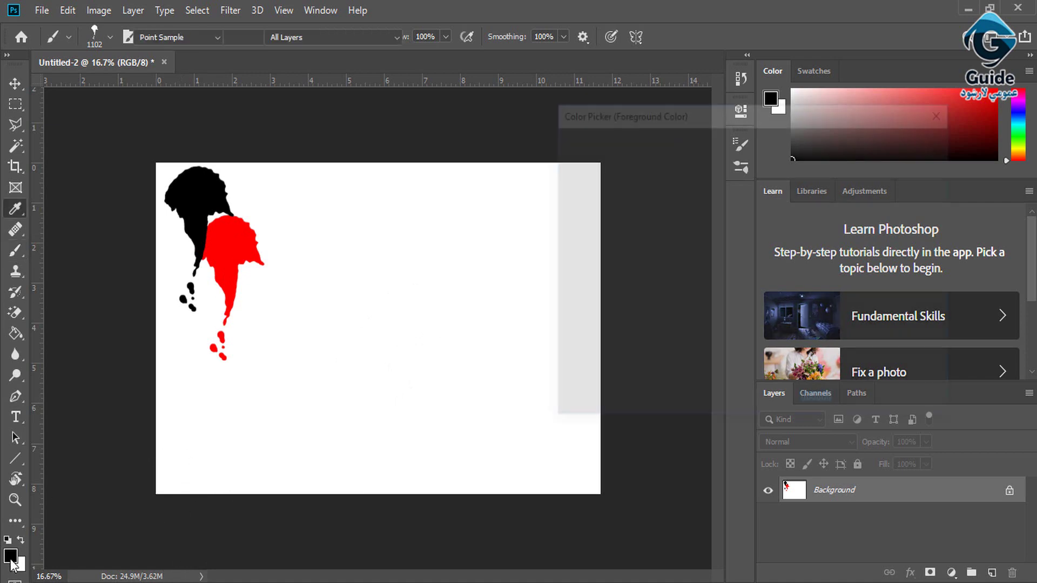
{"action": "left_click_drag", "start_coordinate": [767, 307], "coordinate": [767, 293]}
{"action": "mouse_move", "coordinate": [740, 167]}
{"action": "left_mouse_down"}
{"action": "mouse_move", "coordinate": [766, 139]}
{"action": "mouse_move", "coordinate": [785, 225]}
{"action": "mouse_move", "coordinate": [808, 258]}
{"action": "left_mouse_up"}
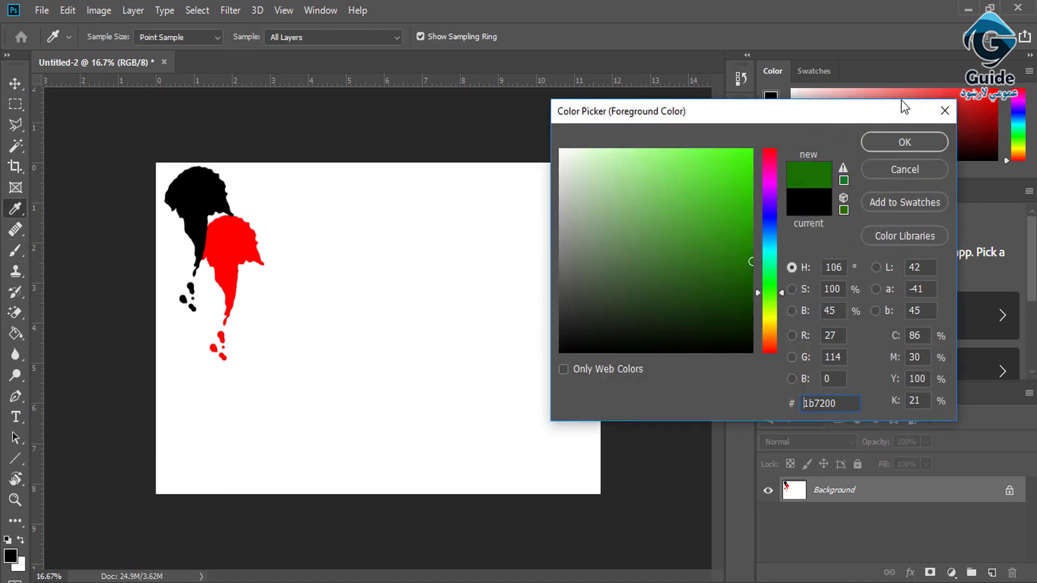
{"action": "left_click", "coordinate": [886, 144]}
{"action": "left_click", "coordinate": [283, 282]}
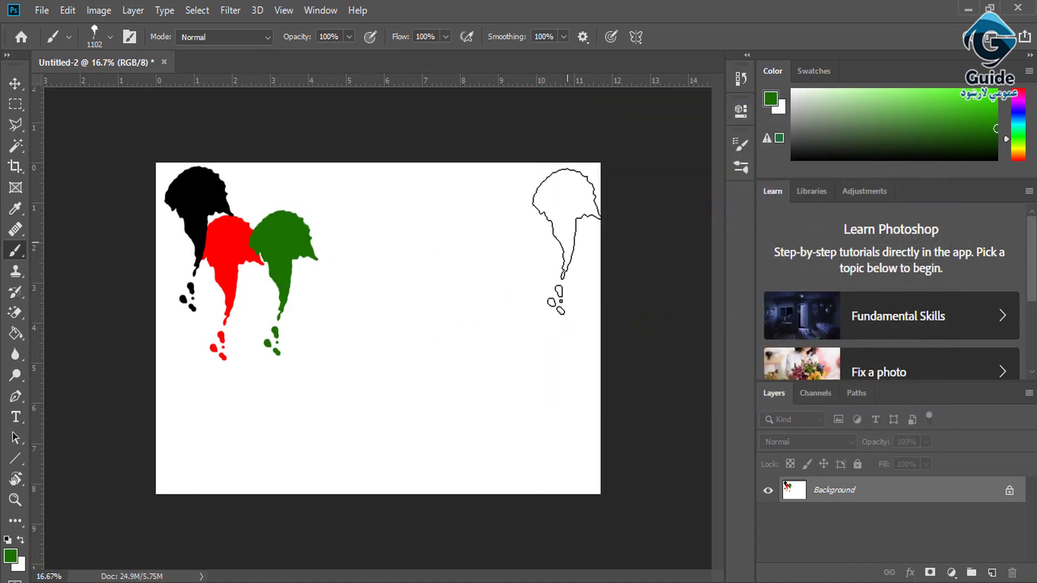
{"action": "left_click_drag", "start_coordinate": [565, 231], "coordinate": [424, 359]}
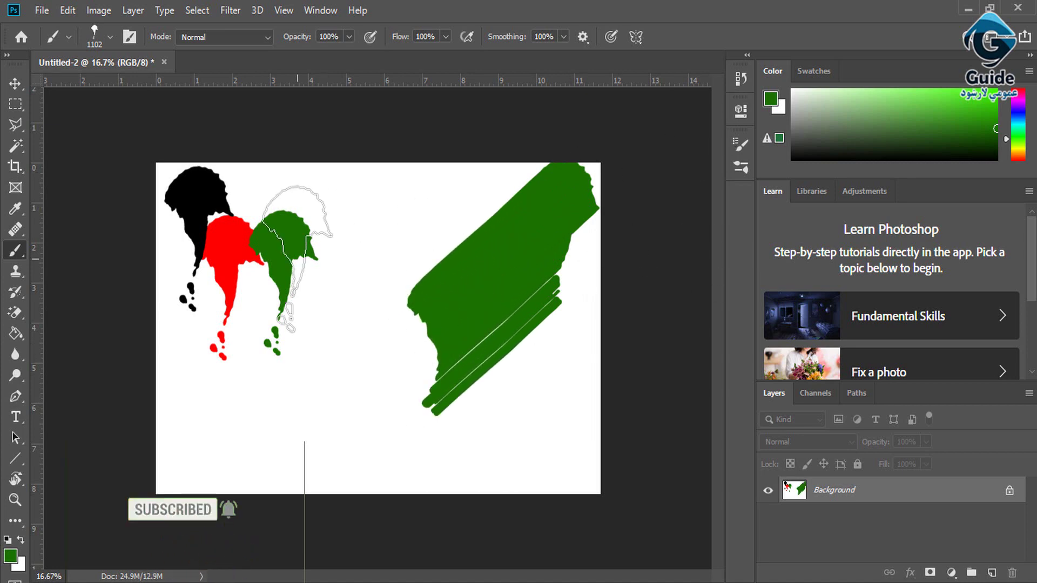
Save the current splash brush as a new brush preset named "bbb", including its tool settings
{"action": "left_click", "coordinate": [68, 38]}
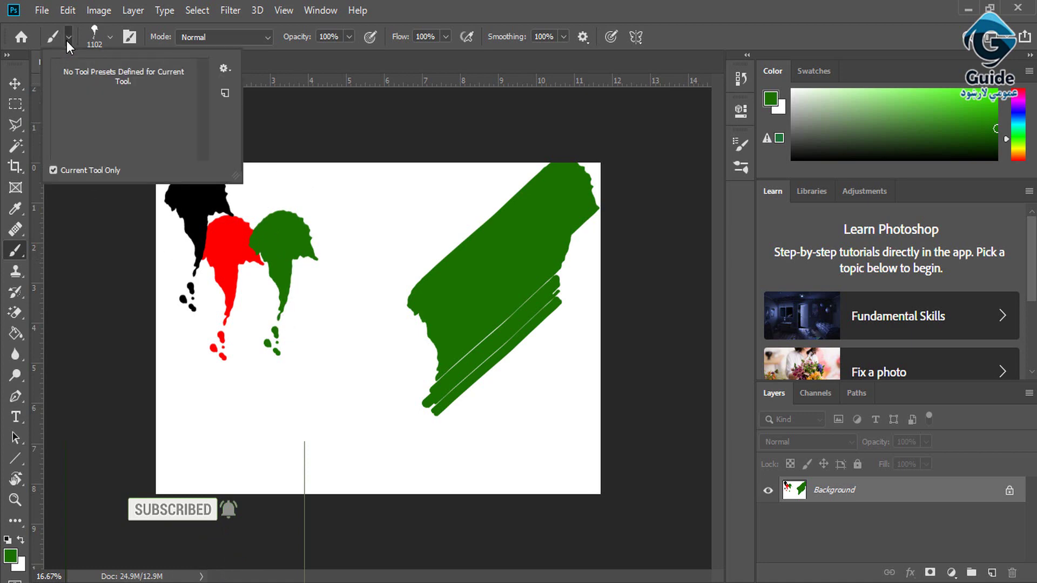
{"action": "left_click", "coordinate": [226, 92]}
{"action": "left_click", "coordinate": [546, 281]}
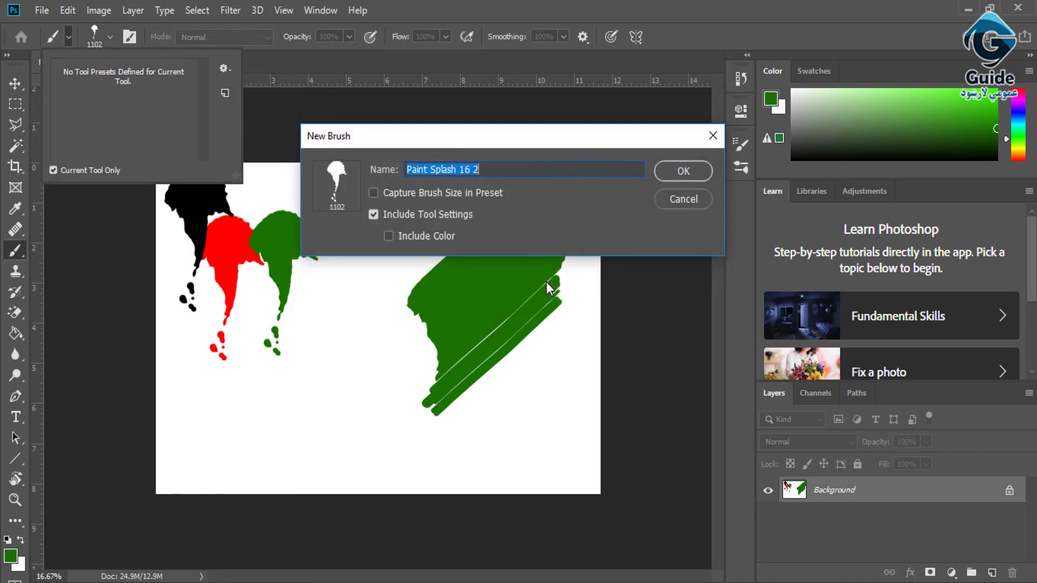
{"action": "type", "text": "ddd"}
{"action": "key", "text": "Return"}
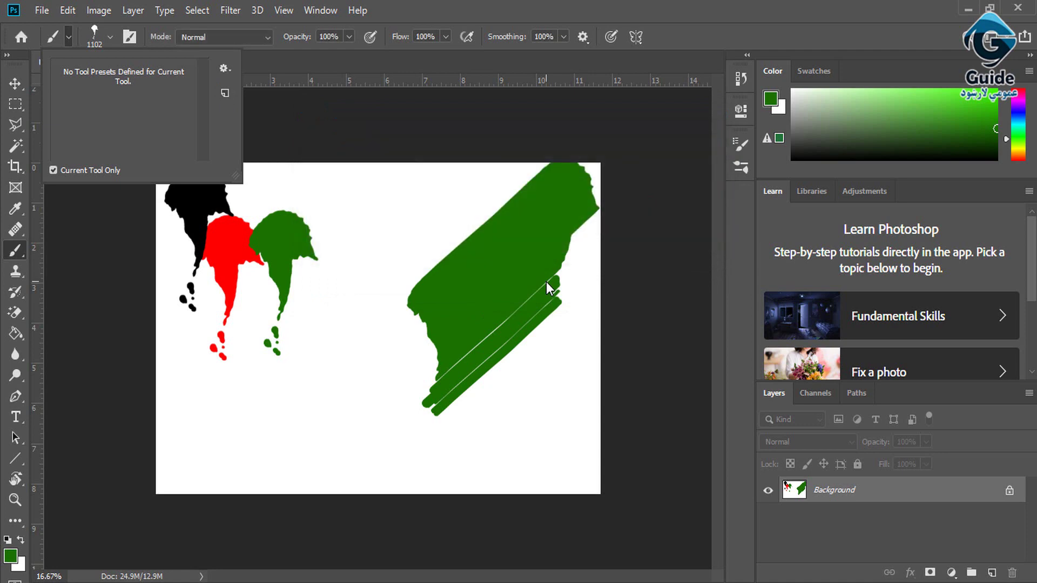
Reduce the brush size to 72 px and paint a short green diagonal stroke near the middle of the canvas
{"action": "left_click", "coordinate": [109, 38]}
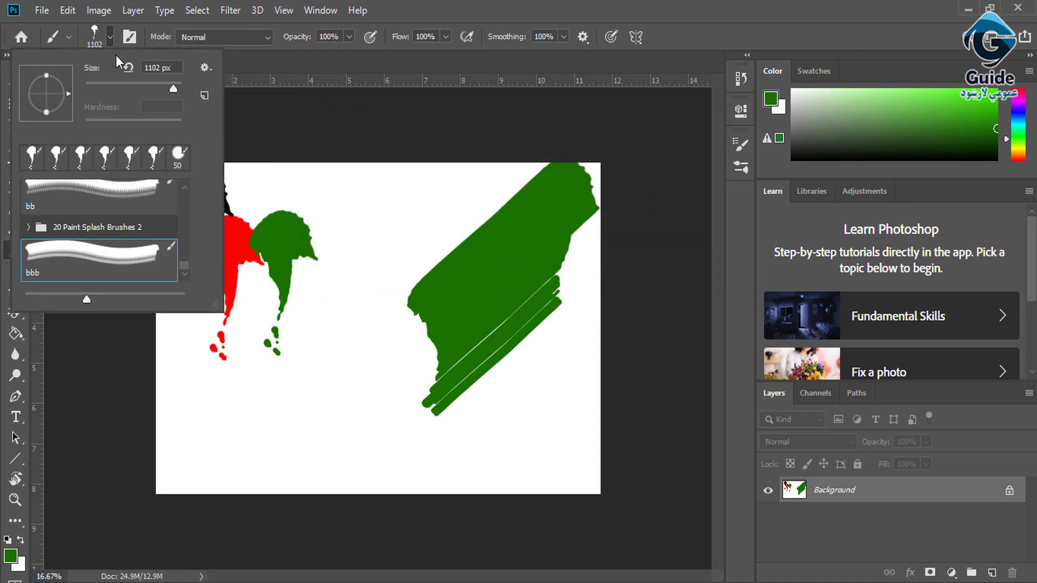
{"action": "mouse_move", "coordinate": [184, 265]}
{"action": "left_mouse_down"}
{"action": "mouse_move", "coordinate": [180, 186]}
{"action": "mouse_move", "coordinate": [185, 275]}
{"action": "mouse_move", "coordinate": [183, 189]}
{"action": "left_mouse_up"}
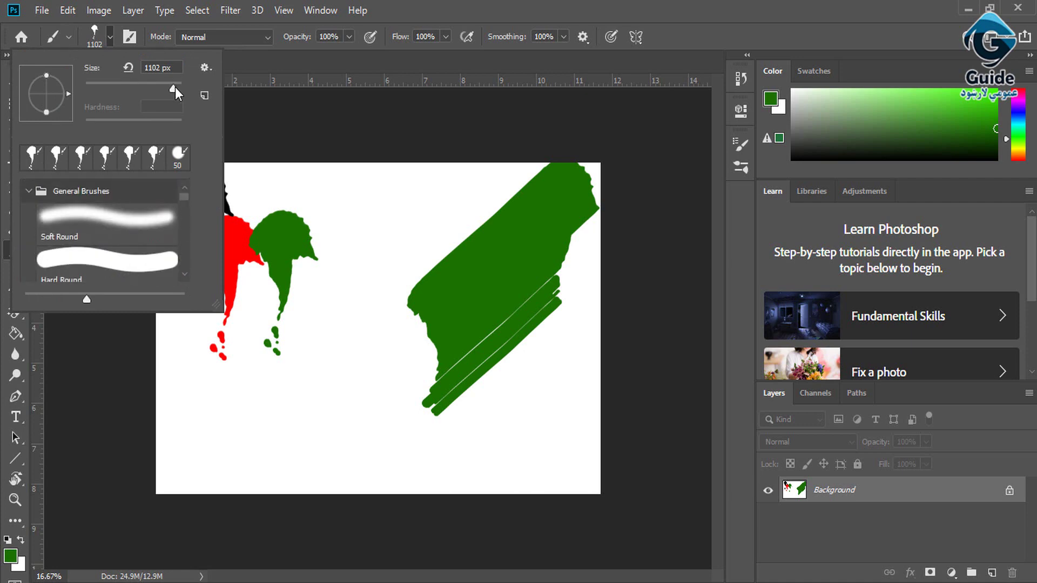
{"action": "left_click_drag", "start_coordinate": [397, 233], "coordinate": [341, 276]}
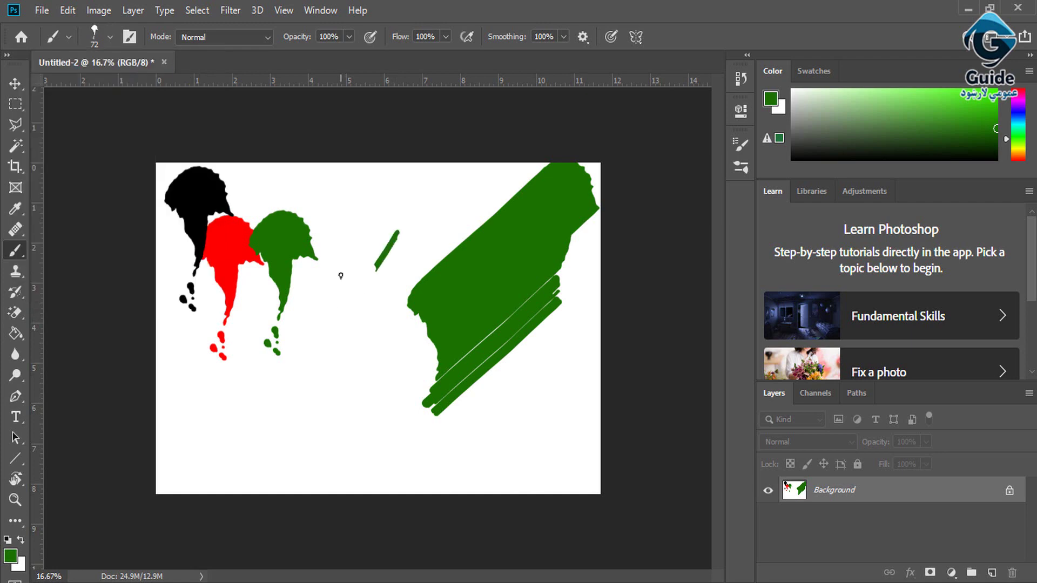
Choose the Kyle's Concept Brushes - Foliage Mix 2 preset and enlarge its size to about 4646 px
{"action": "left_click", "coordinate": [109, 36]}
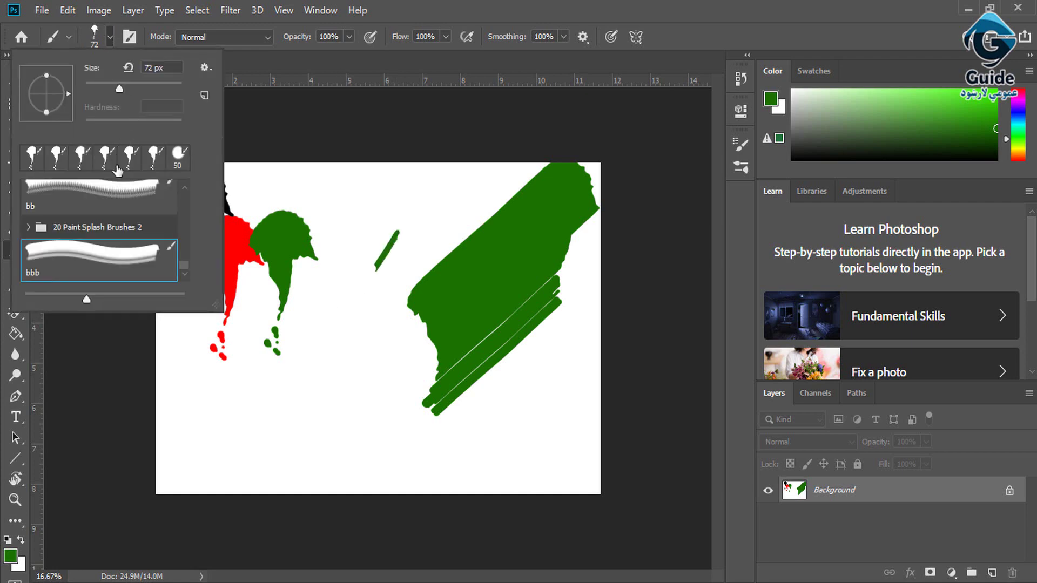
{"action": "scroll", "coordinate": [183, 251], "scroll_direction": "up", "scroll_amount": 5}
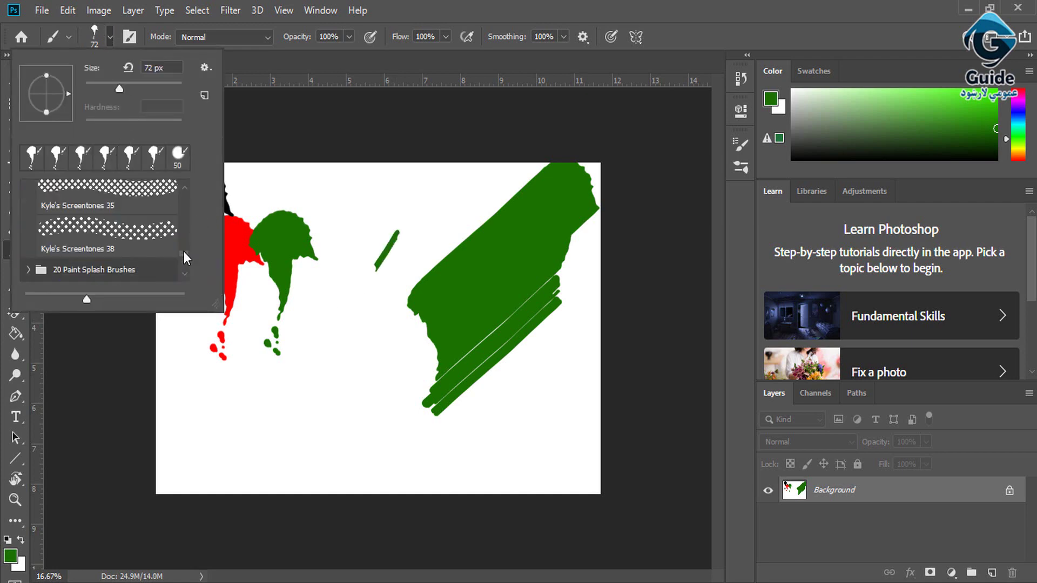
{"action": "left_click_drag", "start_coordinate": [184, 248], "coordinate": [183, 248]}
{"action": "left_click", "coordinate": [151, 219]}
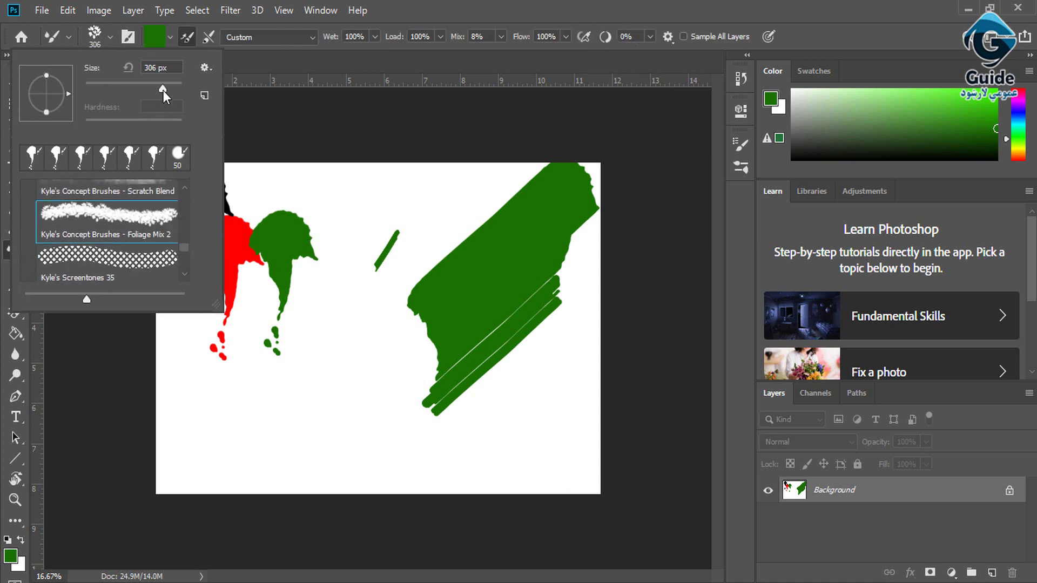
{"action": "left_click_drag", "start_coordinate": [163, 87], "coordinate": [182, 88]}
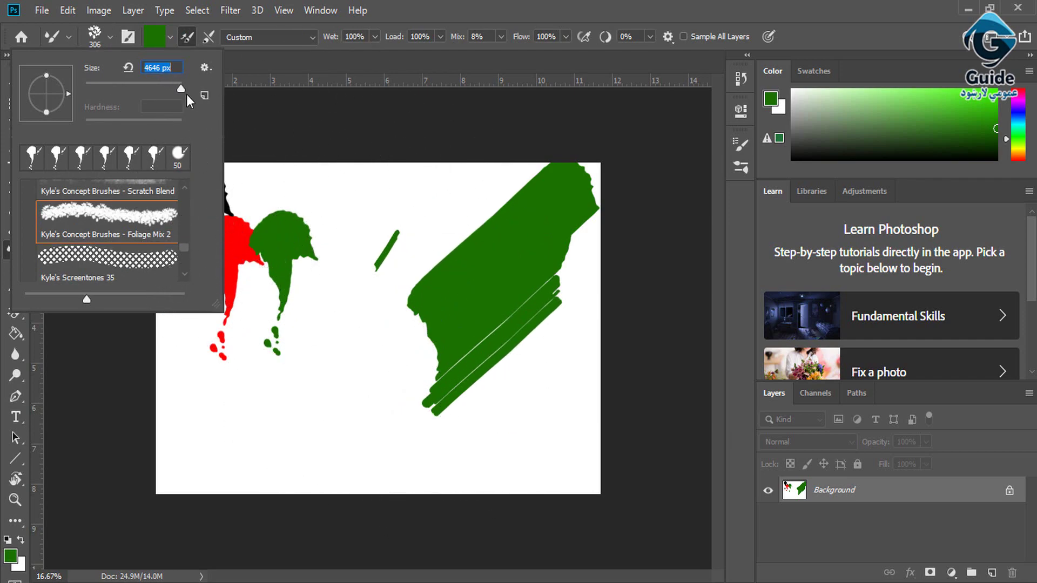
Reduce the foliage brush size to 2520 px and stamp three clusters of pale green leaves across the canvas
{"action": "left_click_drag", "start_coordinate": [180, 89], "coordinate": [176, 89]}
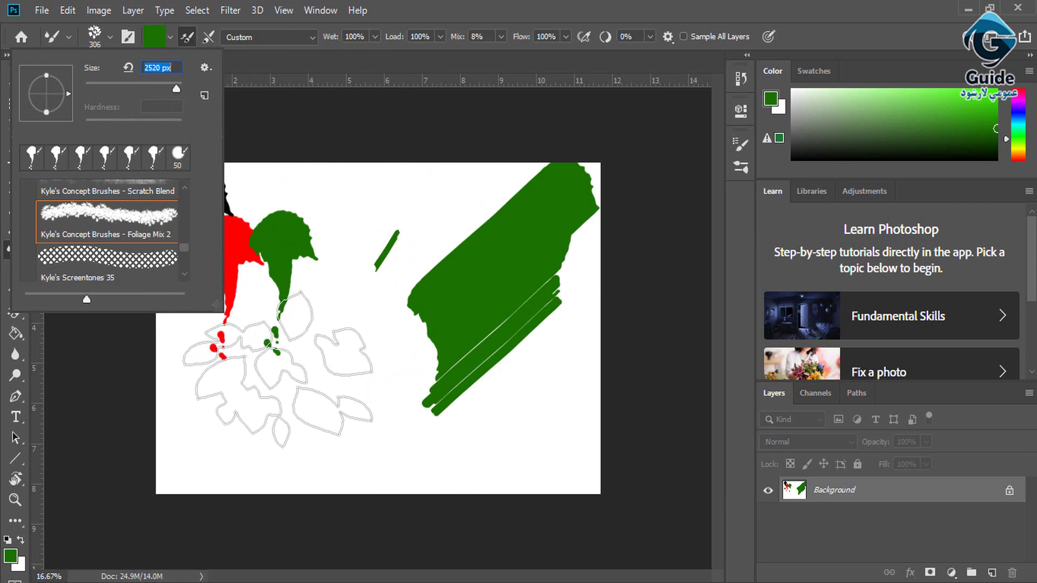
{"action": "left_click", "coordinate": [289, 374]}
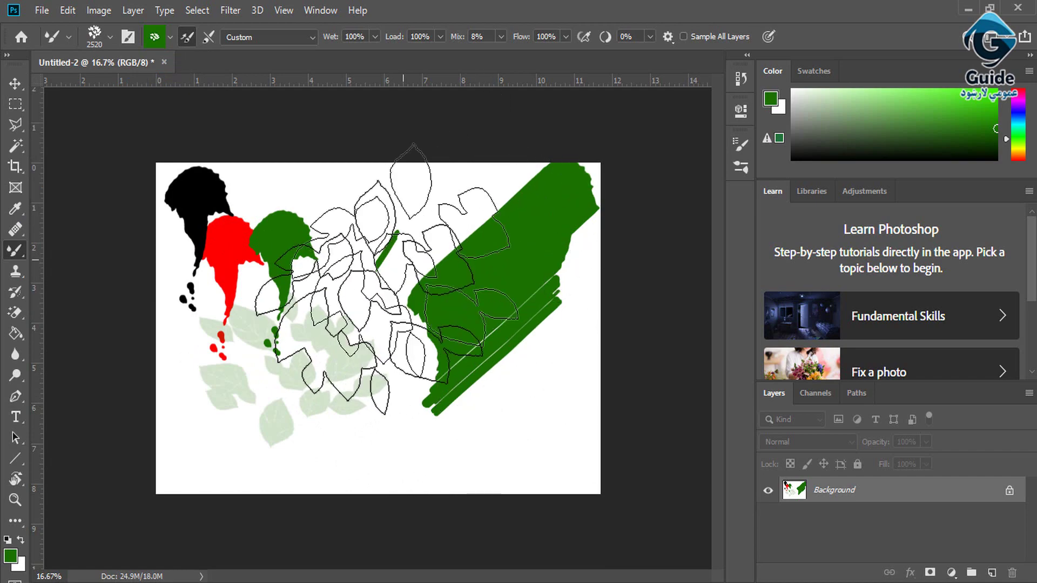
{"action": "left_click", "coordinate": [409, 226]}
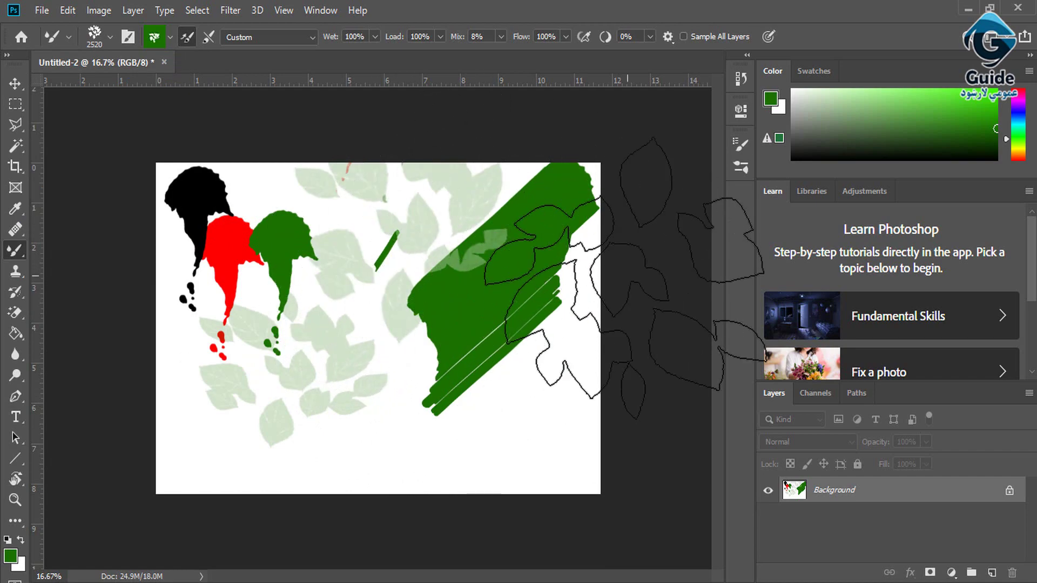
{"action": "left_click", "coordinate": [503, 334]}
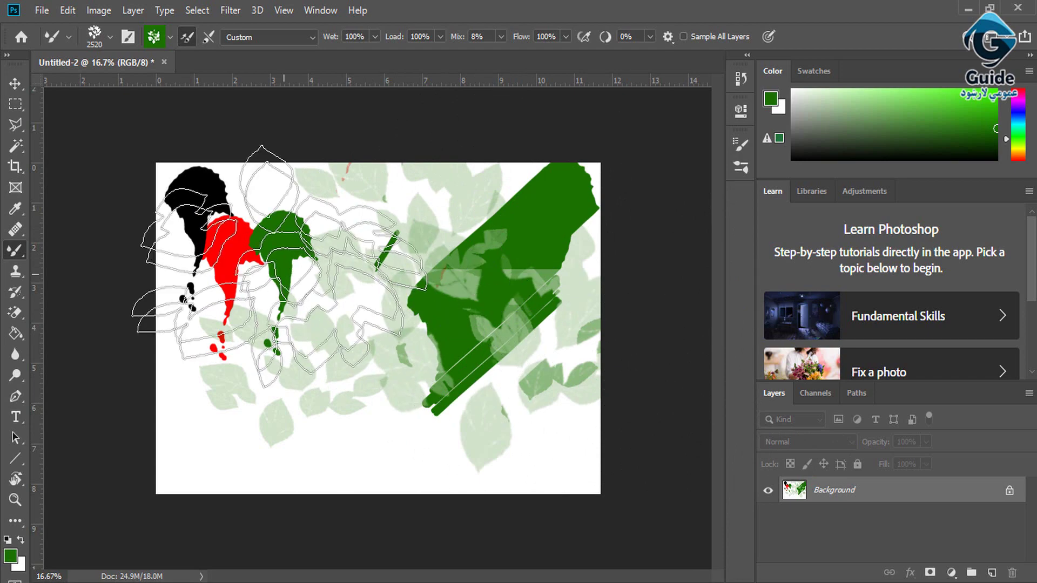
Set the foliage brush's tip spacing to 149%
{"action": "left_click", "coordinate": [157, 37]}
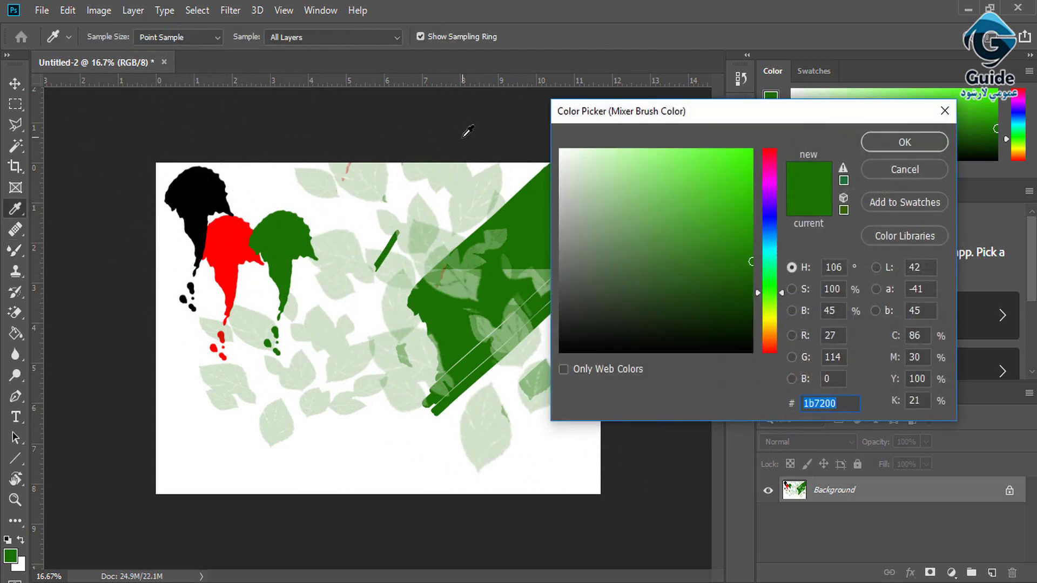
{"action": "left_click", "coordinate": [868, 171]}
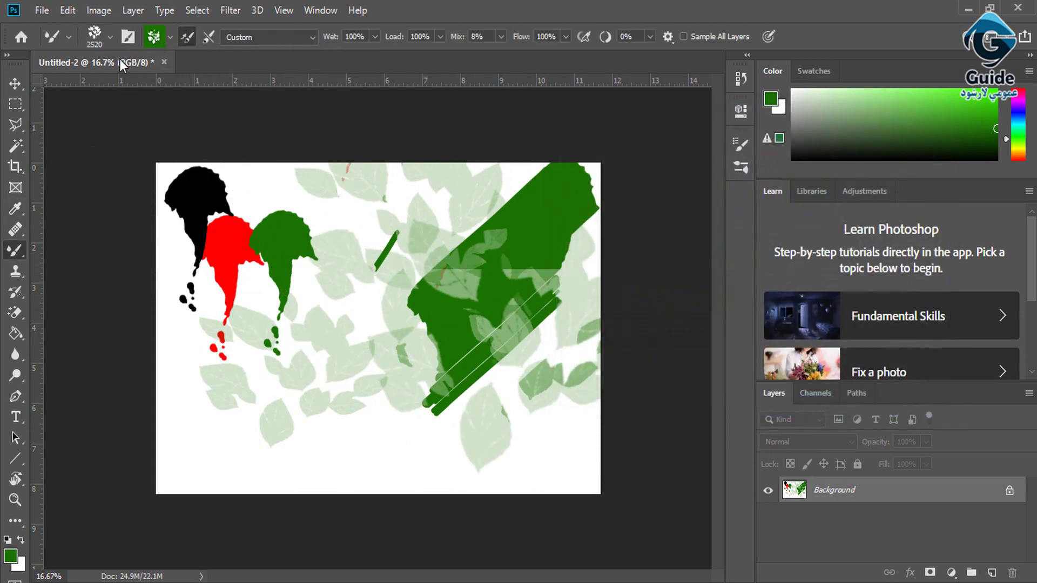
{"action": "left_click", "coordinate": [128, 36]}
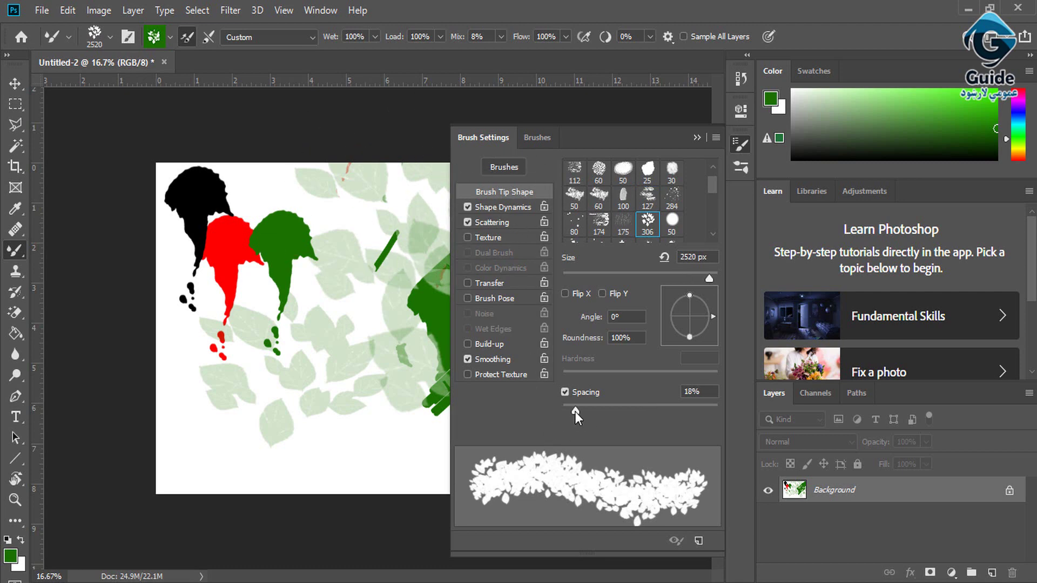
{"action": "left_click_drag", "start_coordinate": [575, 412], "coordinate": [660, 416]}
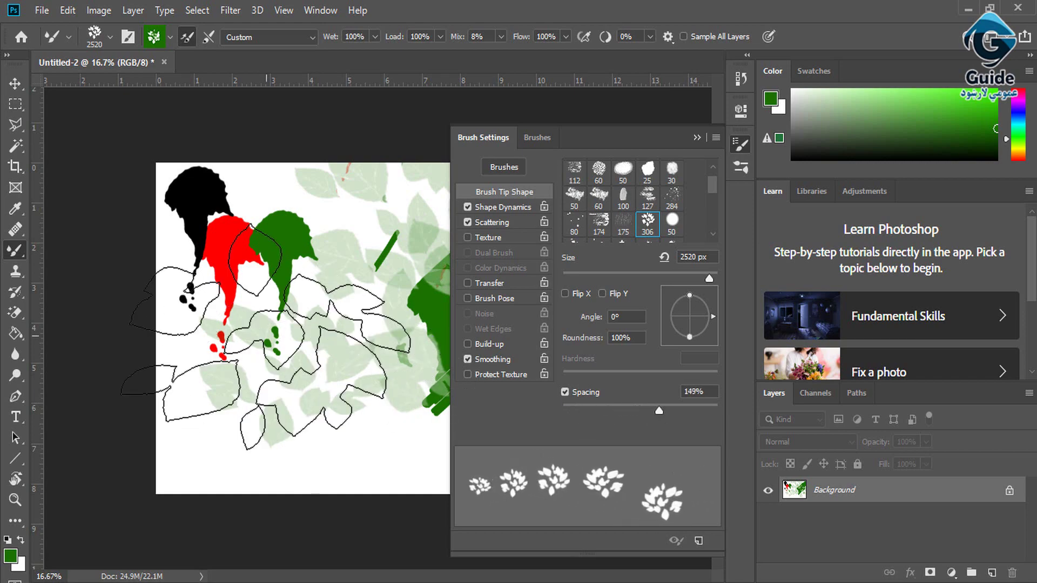
Create a new blank white RGB document of 297 x 210 mm at 300 pixels/inch
{"action": "key", "text": "ctrl+n"}
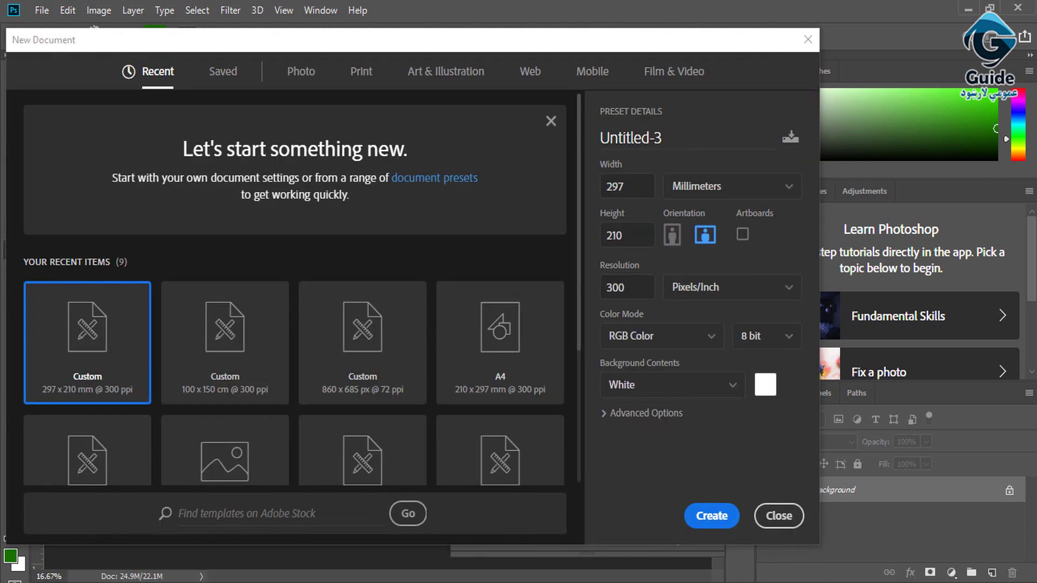
{"action": "left_click", "coordinate": [711, 518]}
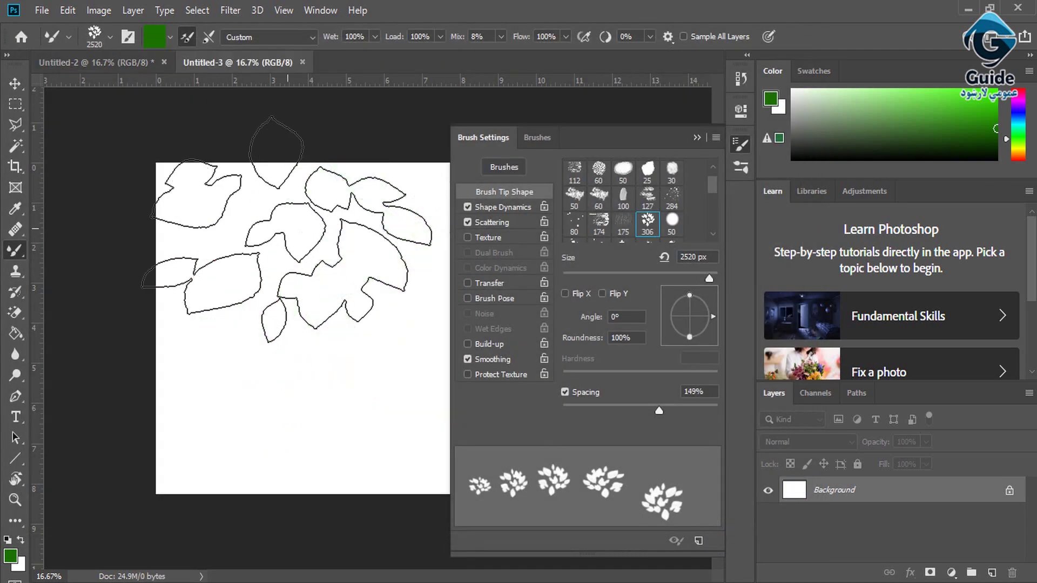
{"action": "left_click", "coordinate": [128, 37]}
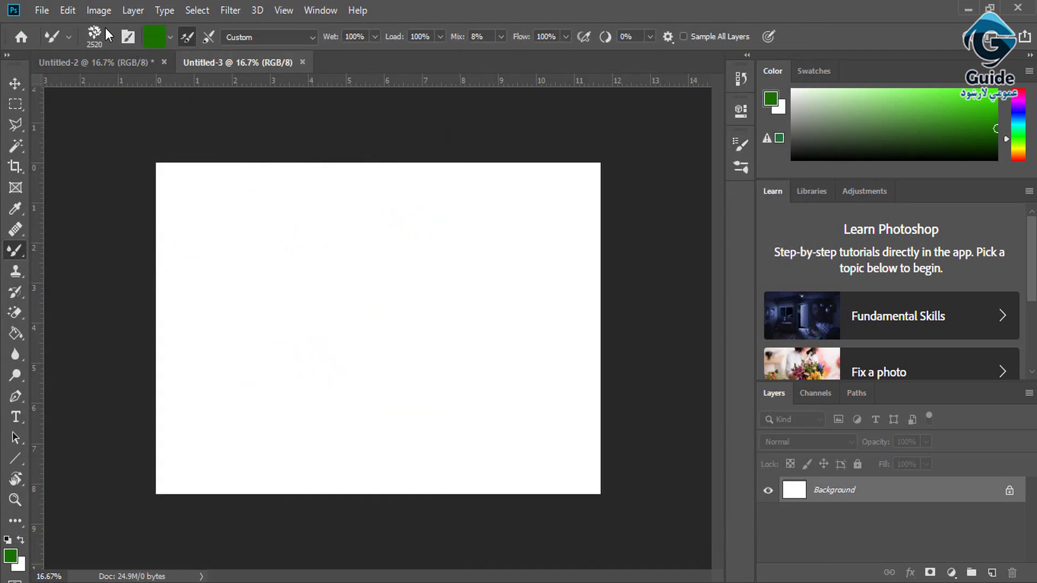
Choose the recent 1457 px splash brush and paint a short, wide green diagonal stroke in the canvas's upper-left area
{"action": "left_click", "coordinate": [109, 35]}
{"action": "left_click", "coordinate": [80, 158]}
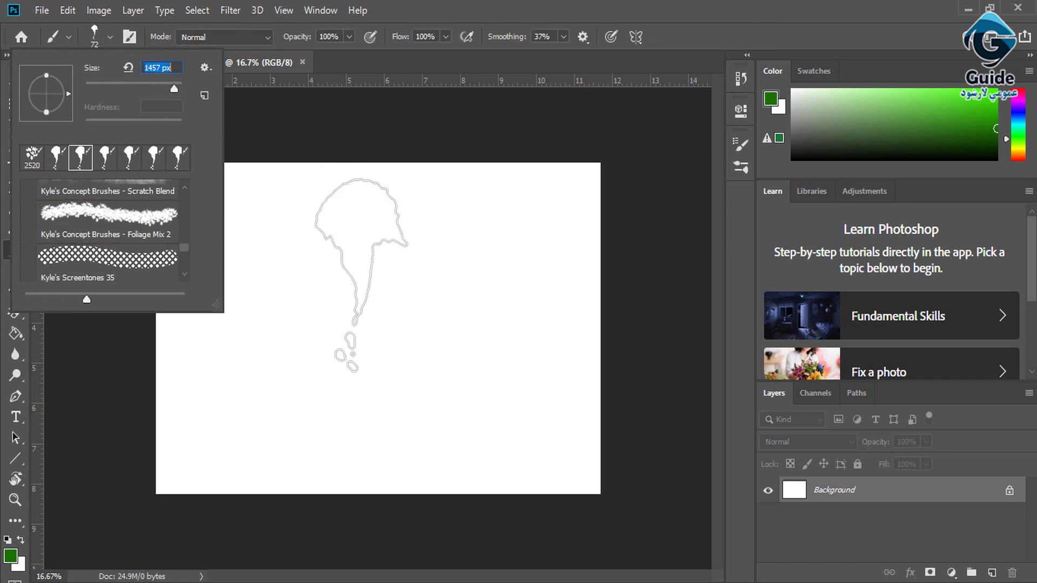
{"action": "left_click", "coordinate": [294, 294]}
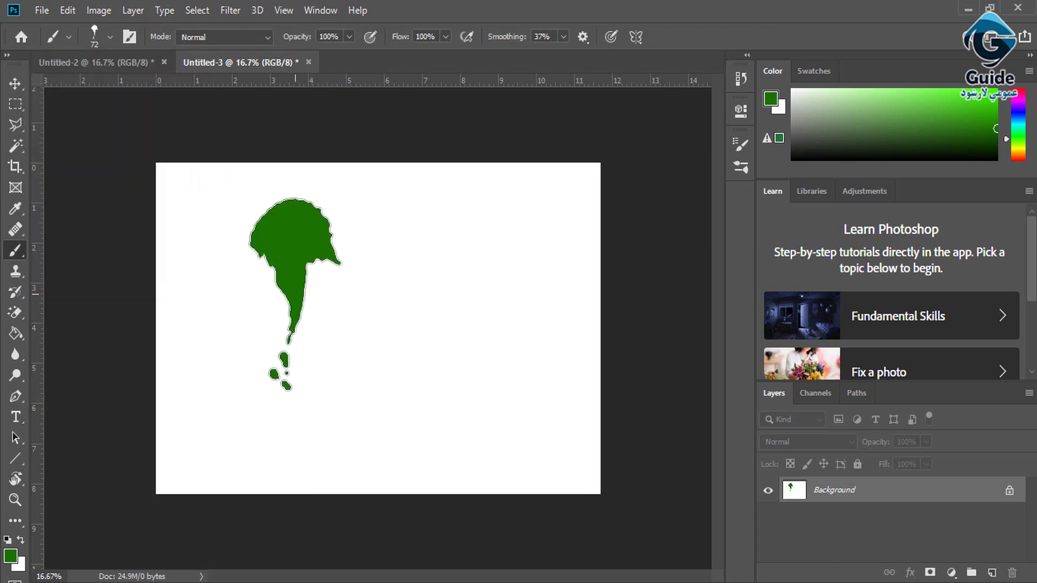
{"action": "key", "text": "ctrl+z"}
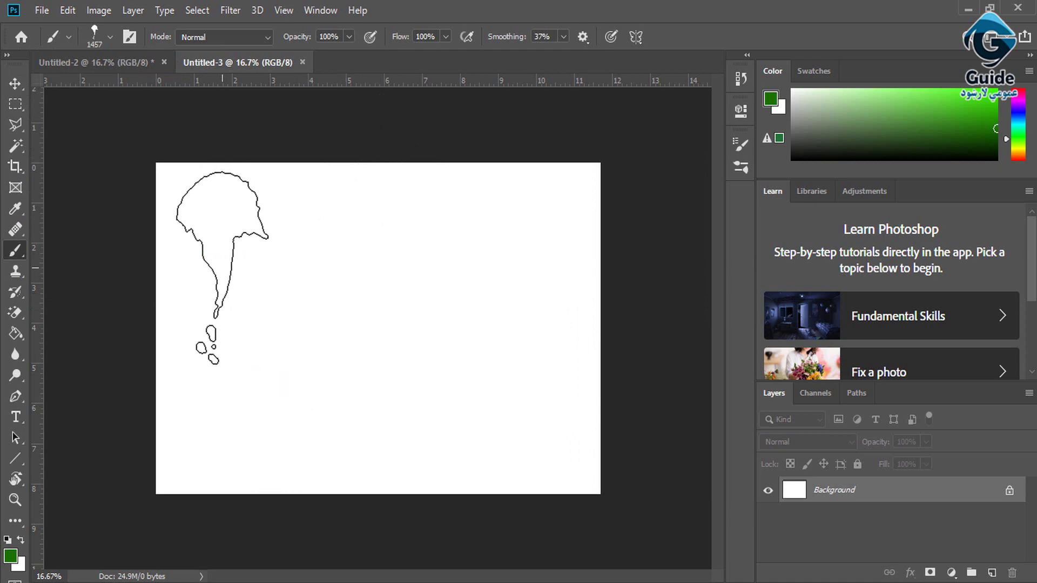
{"action": "left_click_drag", "start_coordinate": [226, 272], "coordinate": [274, 314]}
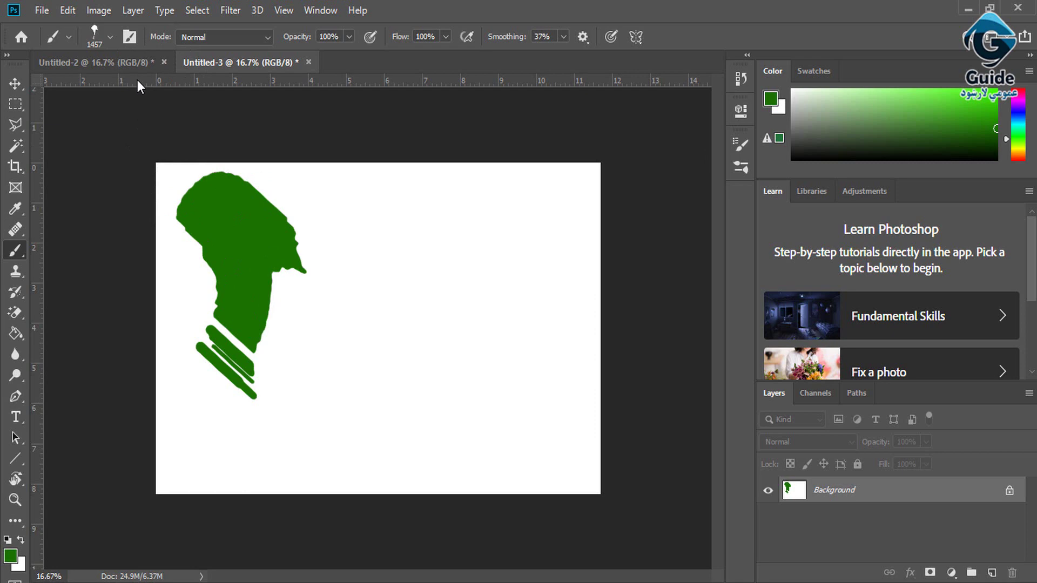
Set the splash brush's spacing to 118% and stamp five separate green splashes over the middle and right of the canvas
{"action": "left_click", "coordinate": [130, 36]}
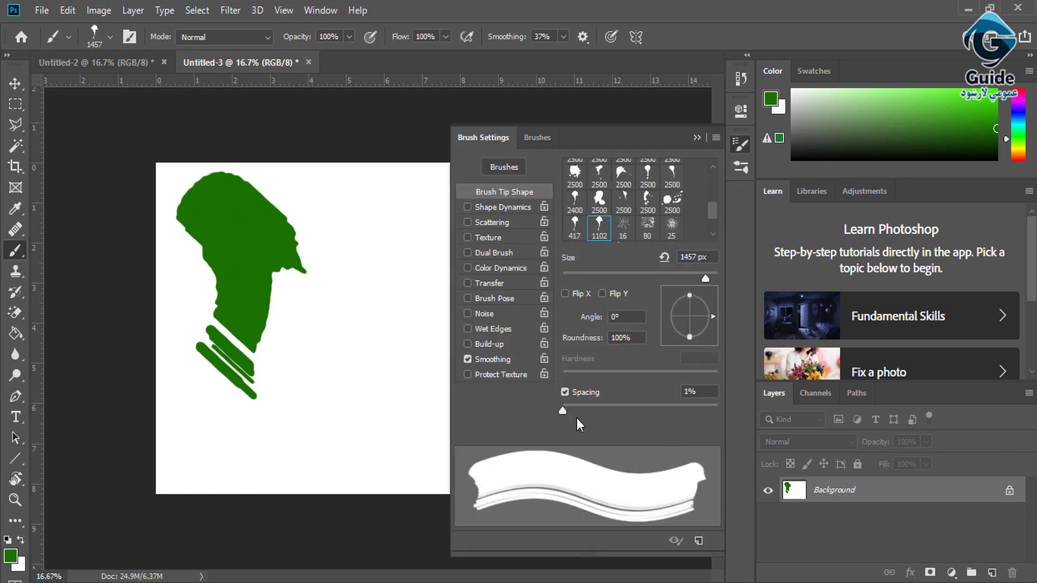
{"action": "left_click_drag", "start_coordinate": [569, 410], "coordinate": [647, 411]}
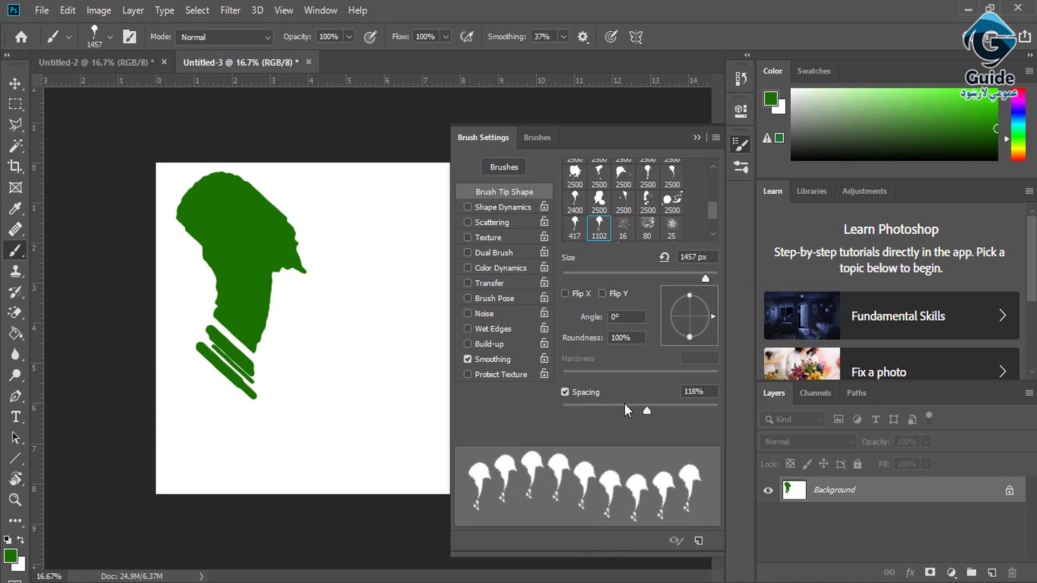
{"action": "left_click", "coordinate": [339, 265]}
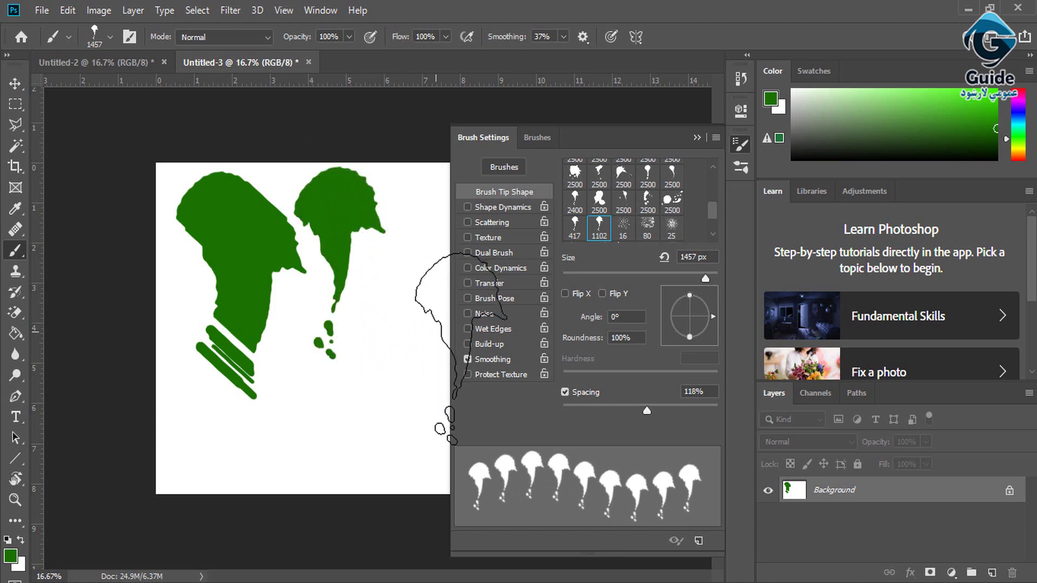
{"action": "left_click", "coordinate": [430, 330]}
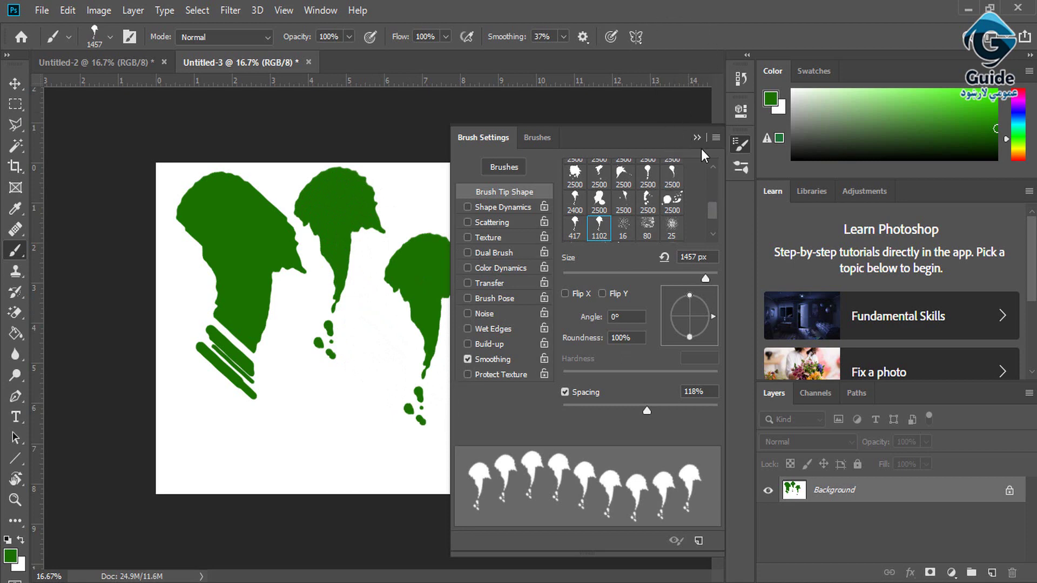
{"action": "left_click", "coordinate": [697, 138]}
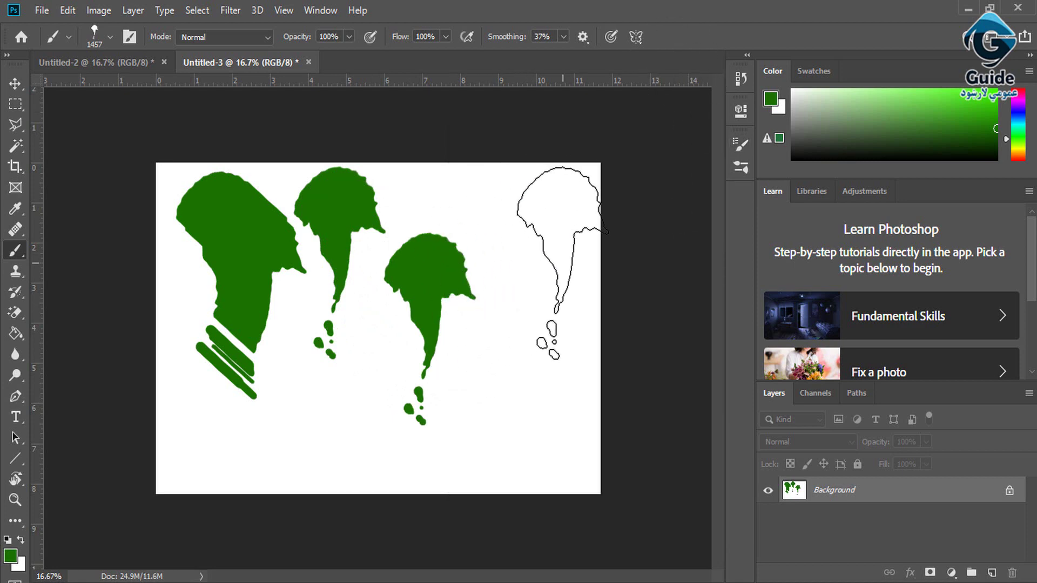
{"action": "left_click", "coordinate": [556, 263]}
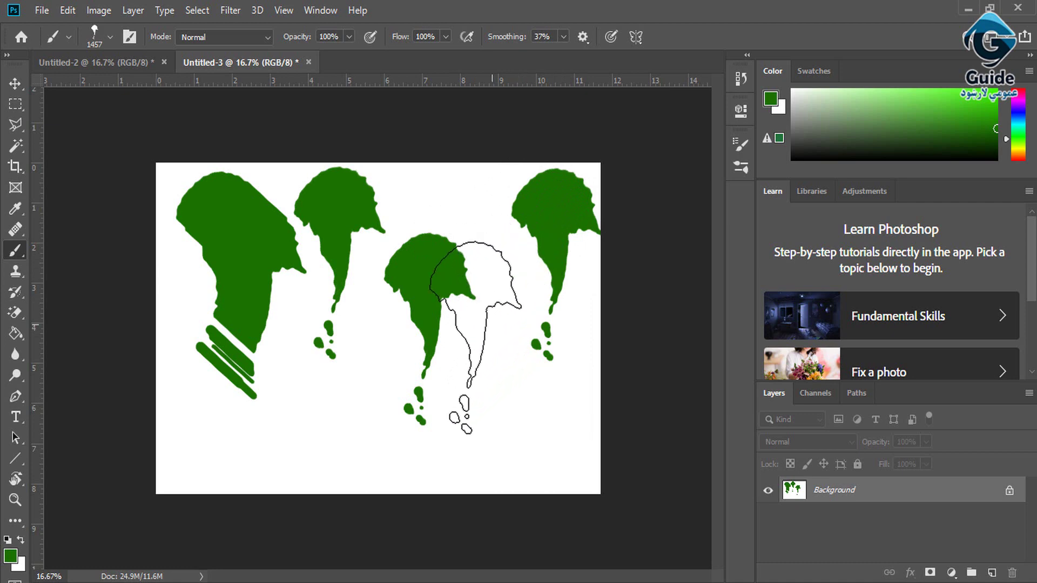
{"action": "left_click", "coordinate": [475, 340]}
{"action": "left_click", "coordinate": [379, 392]}
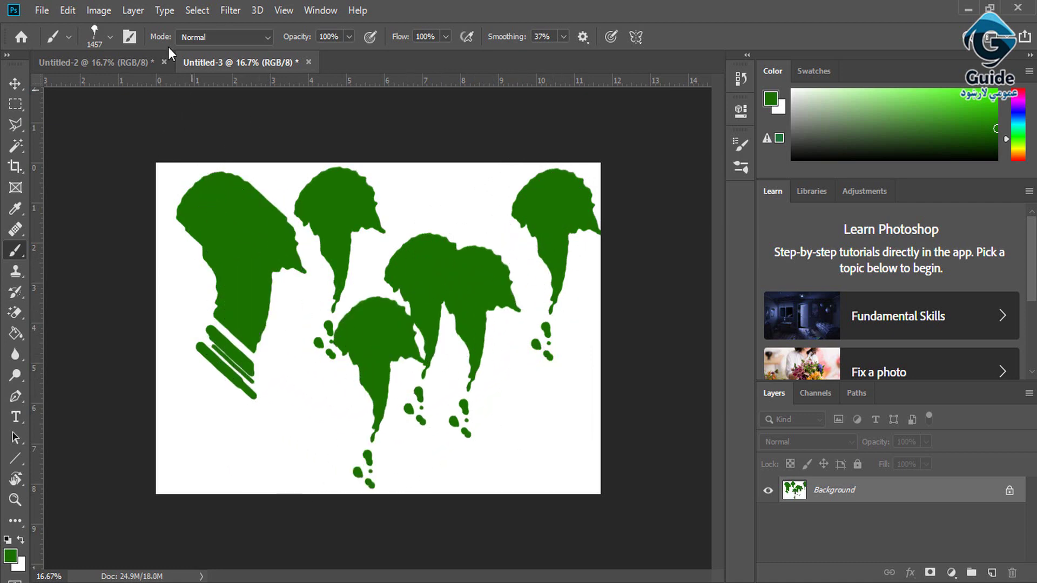
Set the brush tip spacing to 57% and select the 2400 px splash tip
{"action": "left_click", "coordinate": [135, 31]}
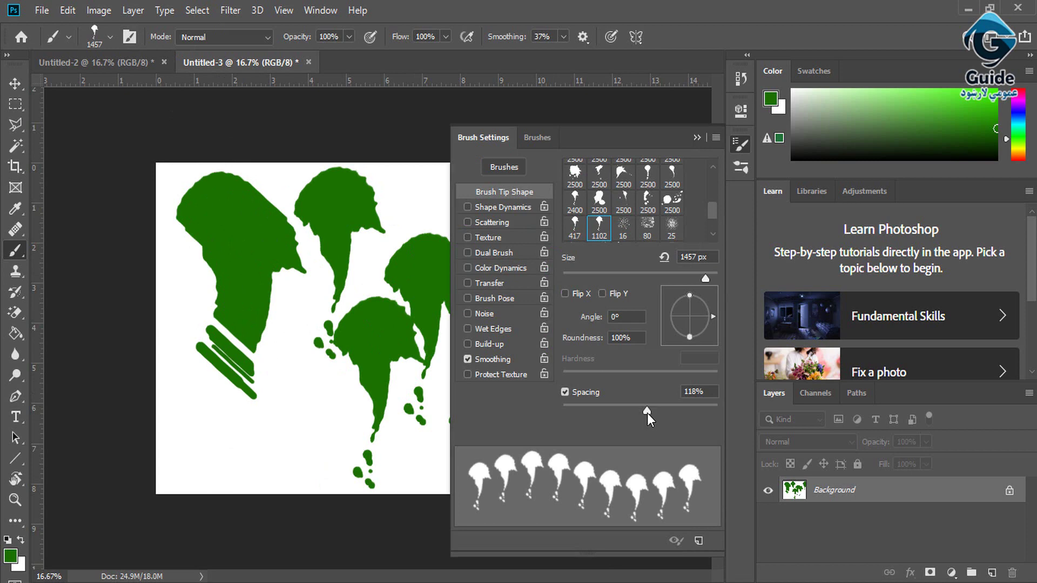
{"action": "mouse_move", "coordinate": [647, 414]}
{"action": "left_mouse_down"}
{"action": "mouse_move", "coordinate": [705, 414]}
{"action": "mouse_move", "coordinate": [637, 416]}
{"action": "left_mouse_up"}
{"action": "left_click_drag", "start_coordinate": [601, 412], "coordinate": [606, 411]}
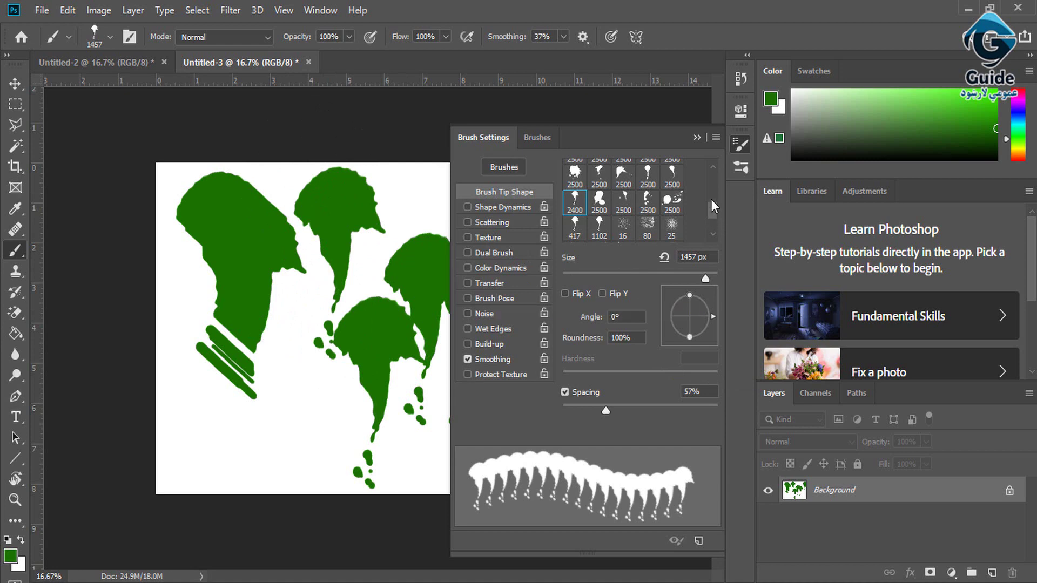
Look through the available brush tips and the presets in the Dry Media Brushes group
{"action": "left_click_drag", "start_coordinate": [711, 199], "coordinate": [708, 169]}
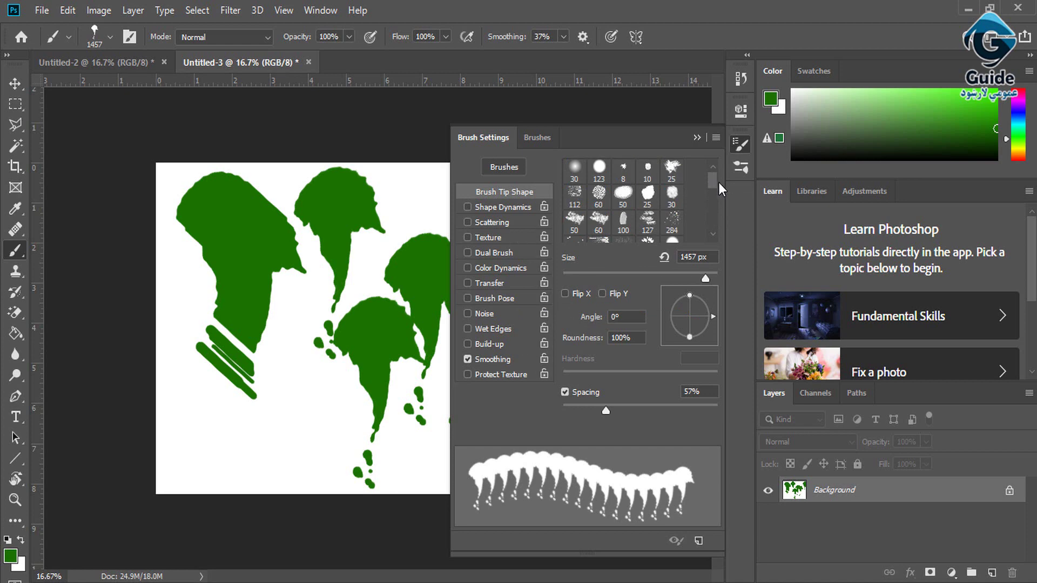
{"action": "mouse_move", "coordinate": [713, 183]}
{"action": "left_mouse_down"}
{"action": "mouse_move", "coordinate": [712, 203]}
{"action": "mouse_move", "coordinate": [712, 178]}
{"action": "left_mouse_up"}
{"action": "left_click", "coordinate": [531, 135]}
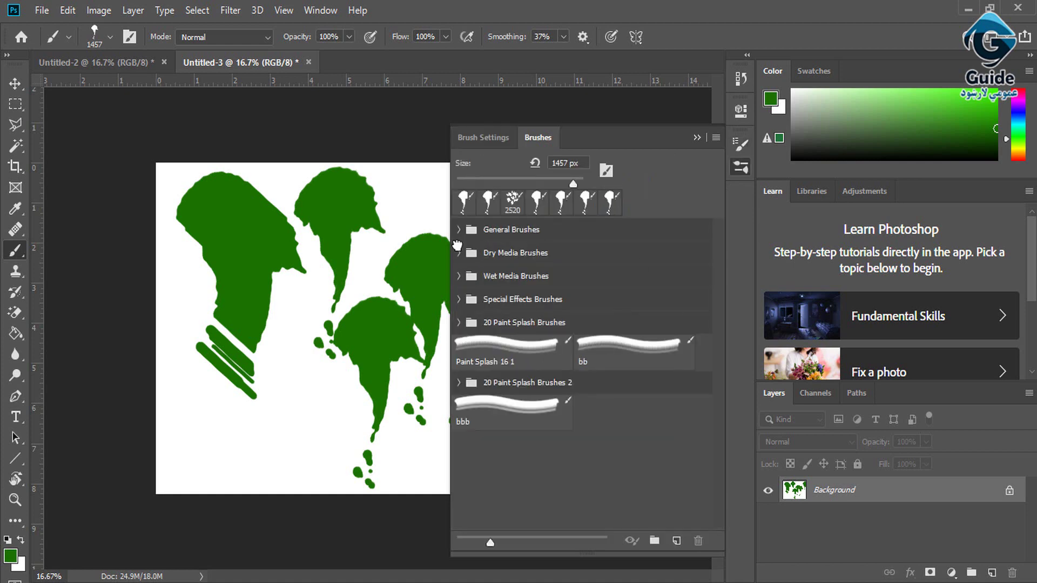
{"action": "left_click", "coordinate": [456, 246]}
{"action": "left_click", "coordinate": [459, 254]}
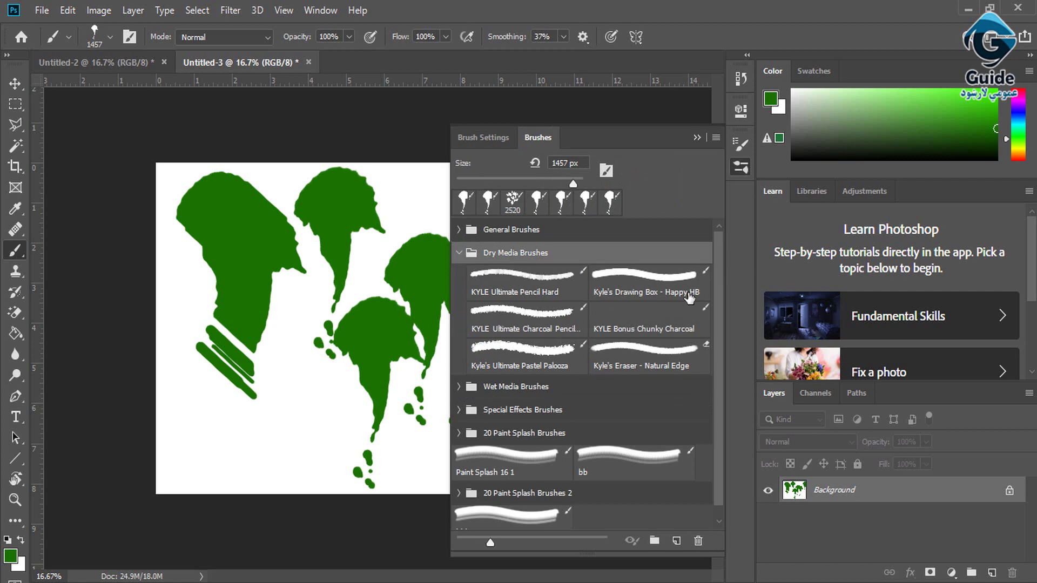
{"action": "left_click", "coordinate": [696, 138]}
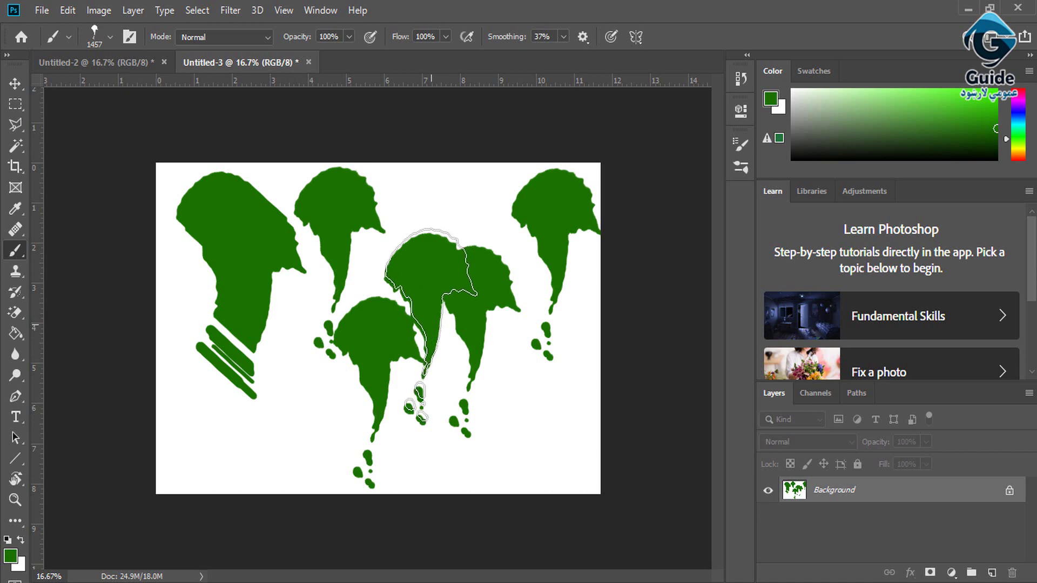
Undo all the green splashes and the diagonal stroke to return the canvas to blank white
{"action": "key", "text": "ctrl+z"}
{"action": "key", "text": "ctrl+z"}
{"action": "key", "text": "ctrl+z"}
{"action": "key", "text": "ctrl+z"}
{"action": "key", "text": "ctrl+z"}
{"action": "key", "text": "ctrl+z"}
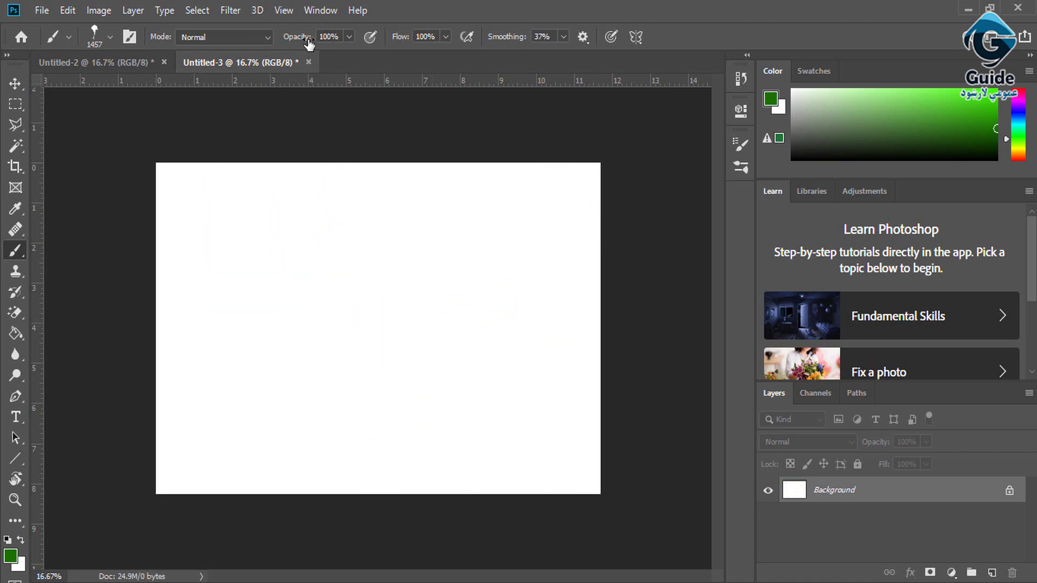
Set the brush opacity to 15%, stamp two faint green splashes on the canvas and undo both
{"action": "left_click_drag", "start_coordinate": [309, 43], "coordinate": [242, 45]}
{"action": "left_click", "coordinate": [262, 323]}
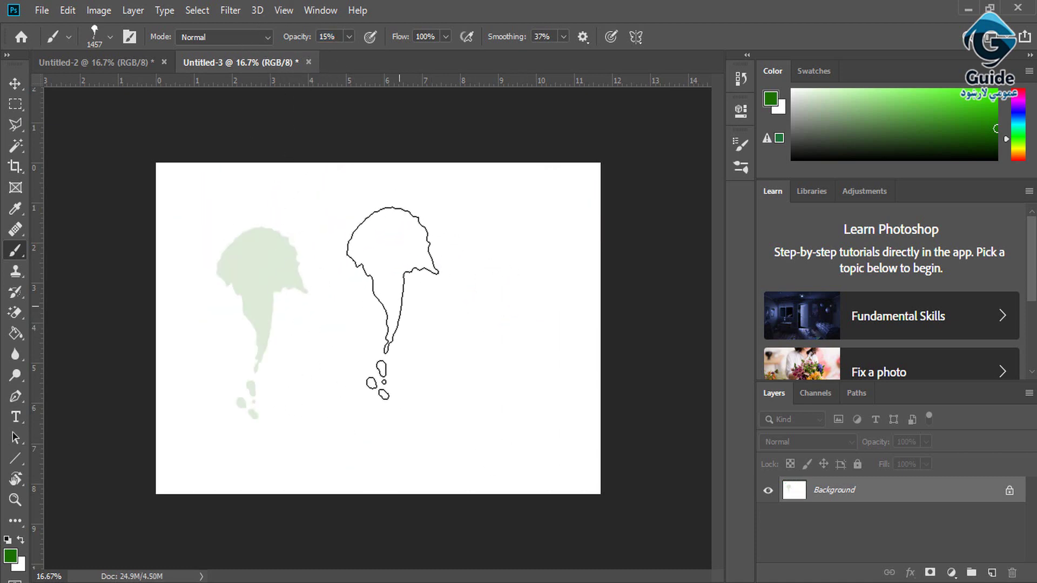
{"action": "left_click", "coordinate": [393, 303]}
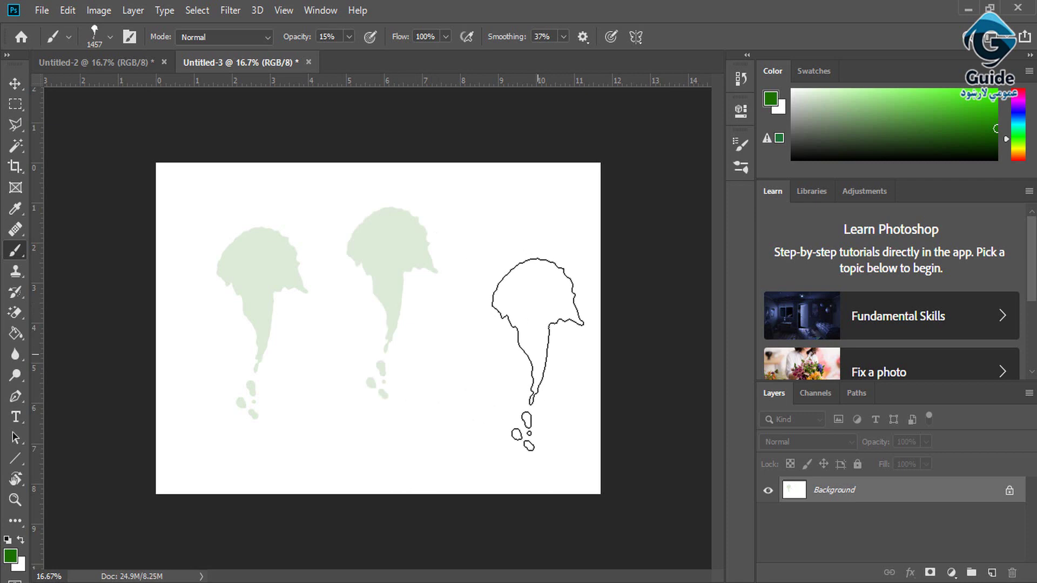
{"action": "key", "text": "ctrl+z"}
{"action": "key", "text": "ctrl+z"}
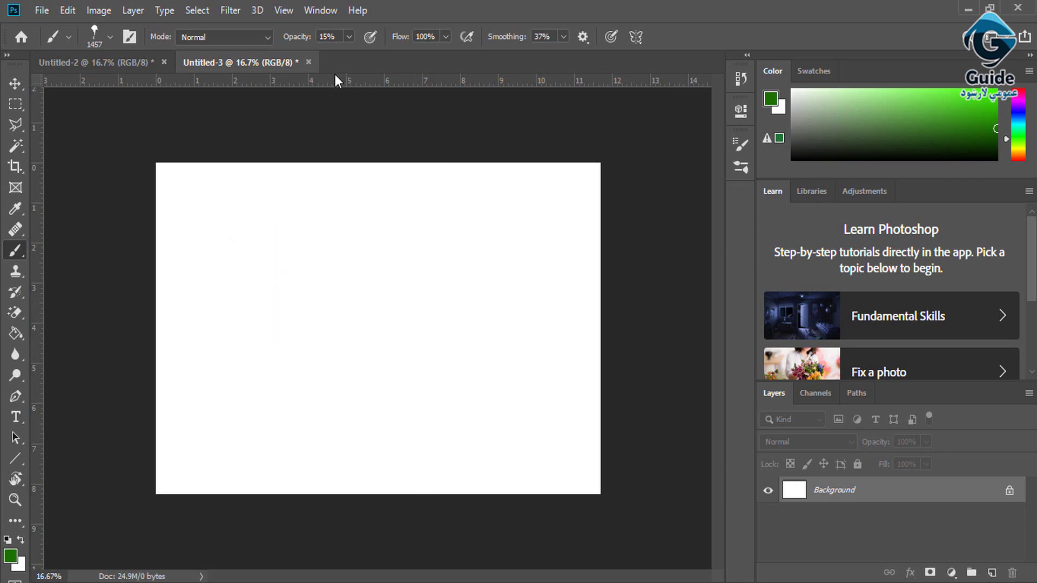
Set the brush opacity to 100% and flow to 44%, and stamp four overlapping splashes in a diagonal row across the canvas
{"action": "left_click_drag", "start_coordinate": [304, 39], "coordinate": [365, 46]}
{"action": "left_click", "coordinate": [466, 266]}
{"action": "left_click", "coordinate": [416, 295]}
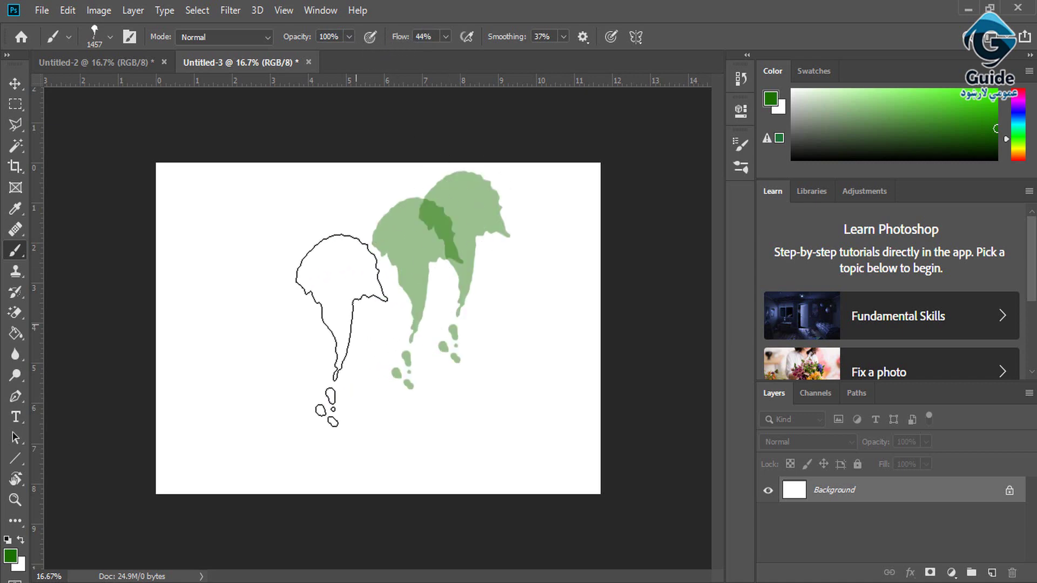
{"action": "left_click", "coordinate": [367, 321]}
{"action": "left_click", "coordinate": [311, 344]}
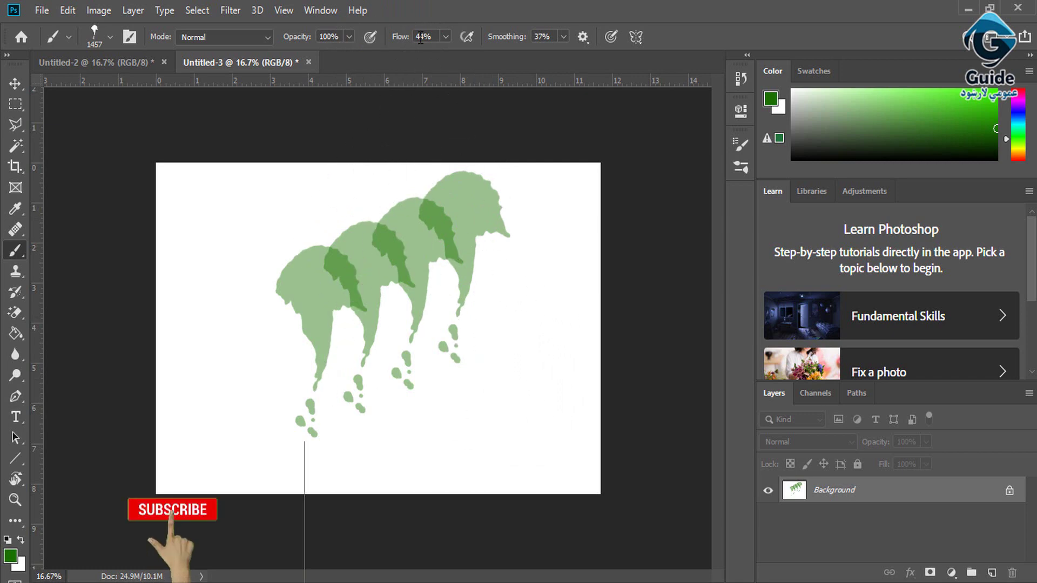
Set the brush flow to 8% and paint a faint trail of overlapping green splashes across the lower canvas
{"action": "left_click_drag", "start_coordinate": [399, 40], "coordinate": [370, 44]}
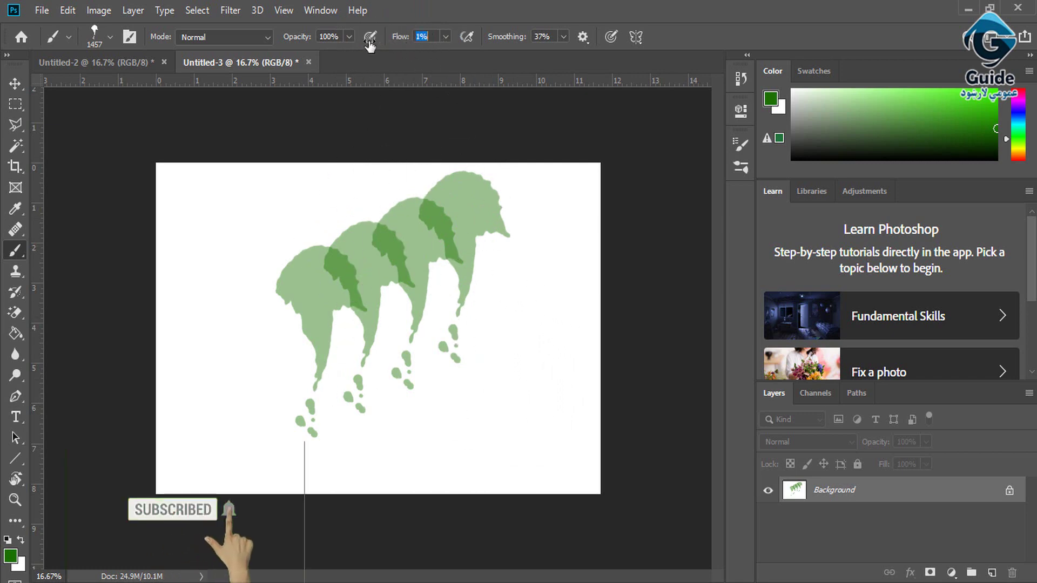
{"action": "type", "text": "8"}
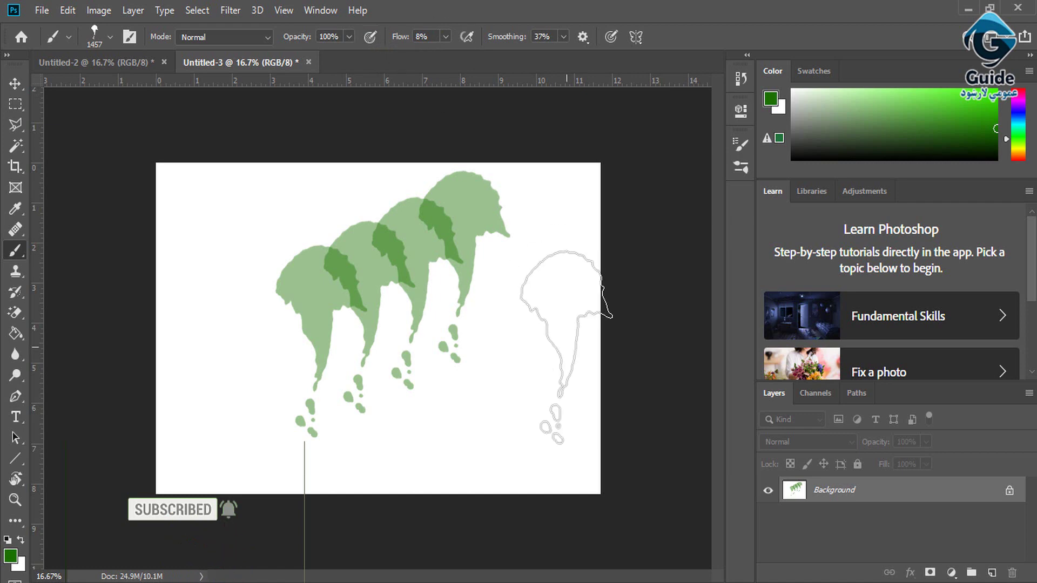
{"action": "mouse_move", "coordinate": [566, 347]}
{"action": "left_mouse_down"}
{"action": "mouse_move", "coordinate": [514, 410]}
{"action": "mouse_move", "coordinate": [450, 445]}
{"action": "mouse_move", "coordinate": [360, 468]}
{"action": "mouse_move", "coordinate": [263, 426]}
{"action": "mouse_move", "coordinate": [262, 365]}
{"action": "left_mouse_up"}
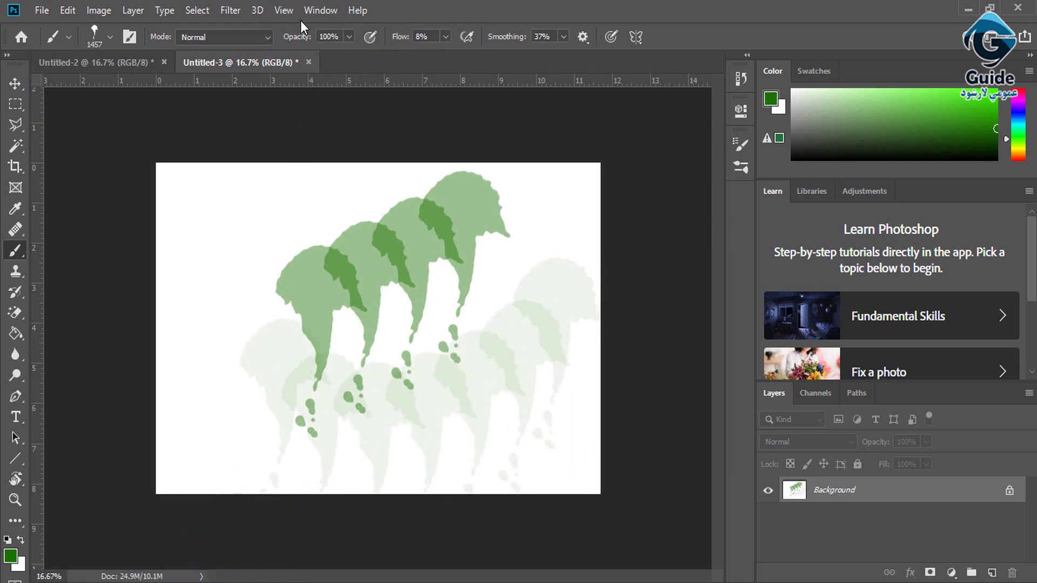
Set the brush opacity and flow to 100% and paint three solid green splashes diagonally from the canvas's upper-left corner
{"action": "left_click_drag", "start_coordinate": [285, 42], "coordinate": [167, 42]}
{"action": "left_click_drag", "start_coordinate": [298, 41], "coordinate": [499, 45]}
{"action": "left_click_drag", "start_coordinate": [401, 41], "coordinate": [543, 37]}
{"action": "mouse_move", "coordinate": [208, 252]}
{"action": "left_mouse_down"}
{"action": "mouse_move", "coordinate": [324, 289]}
{"action": "mouse_move", "coordinate": [368, 362]}
{"action": "left_mouse_up"}
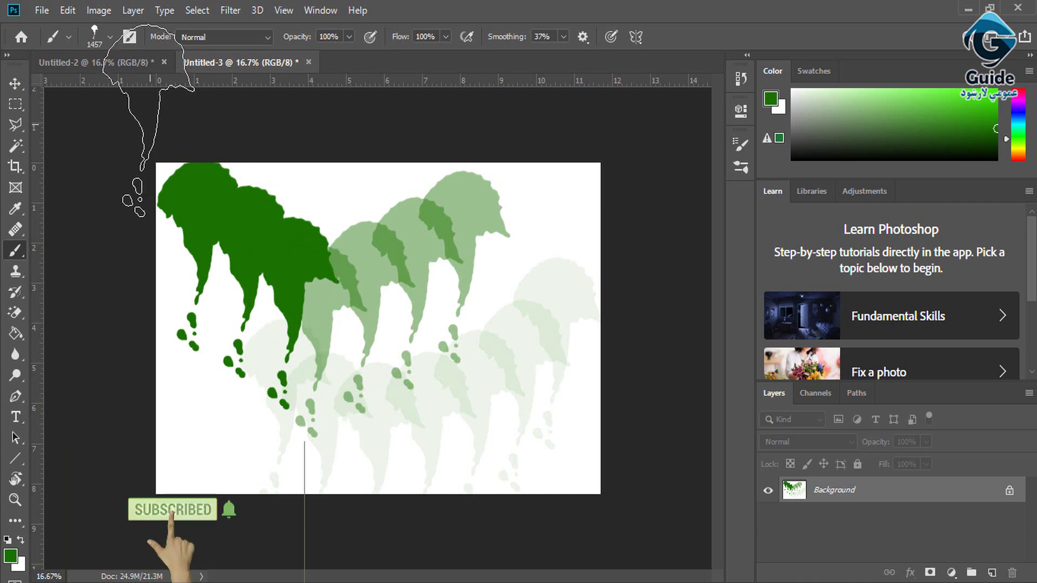
{"action": "left_click", "coordinate": [92, 62]}
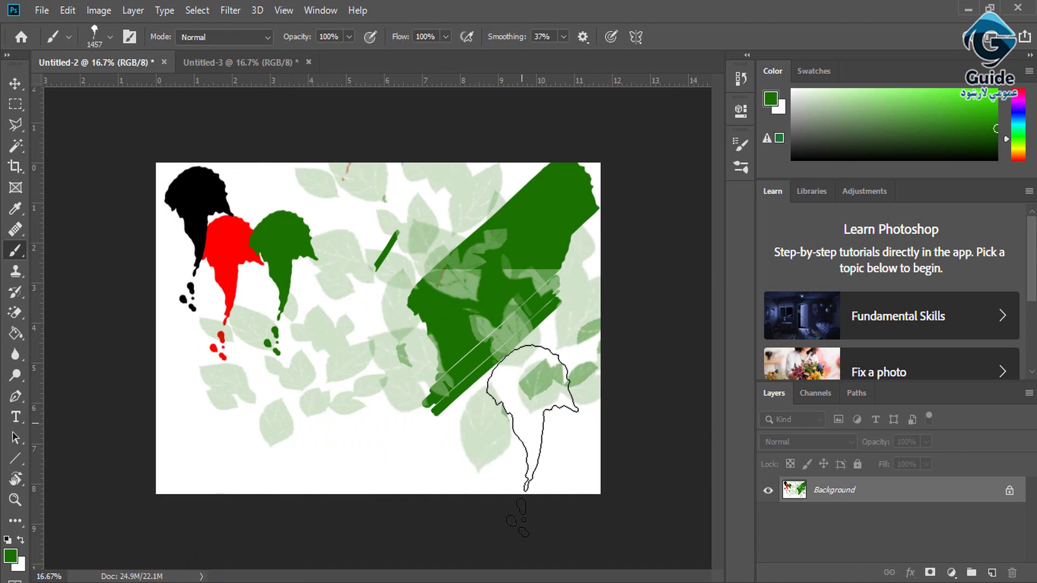
{"action": "right_click", "coordinate": [21, 250]}
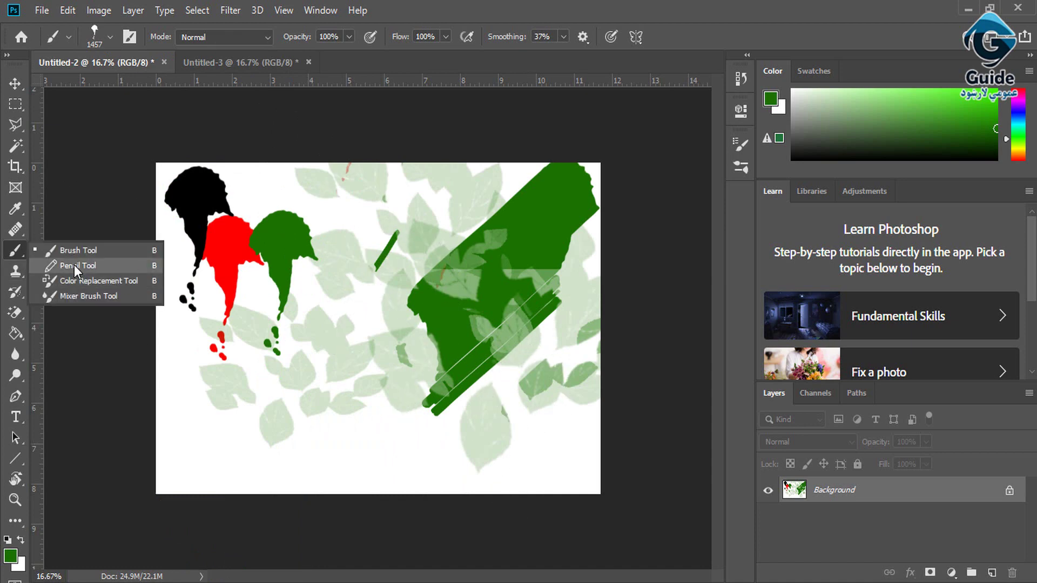
{"action": "left_click", "coordinate": [218, 70]}
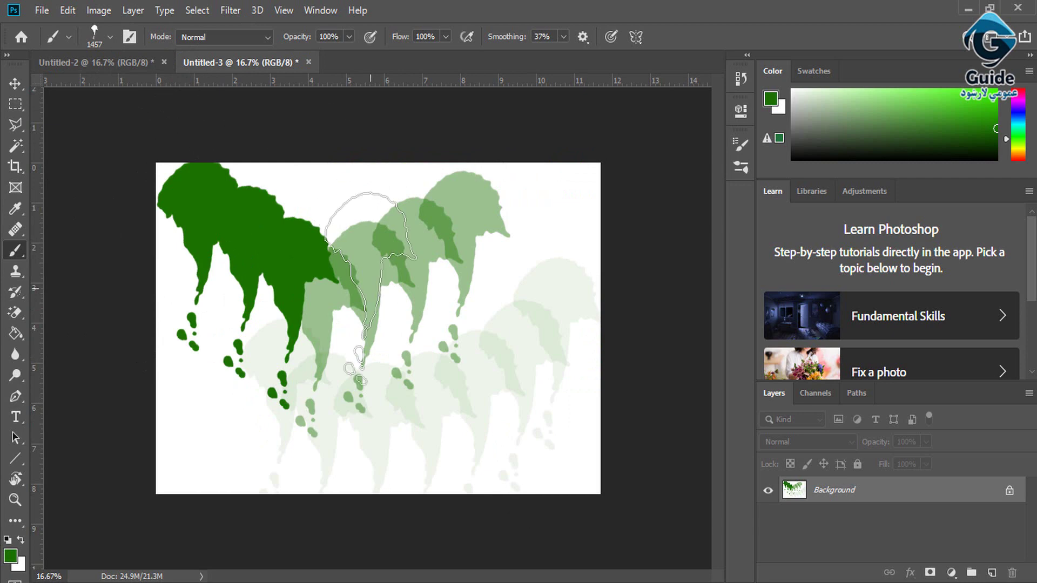
Create a new blank document with the default settings and activate the Pencil Tool
{"action": "key", "text": "ctrl+n"}
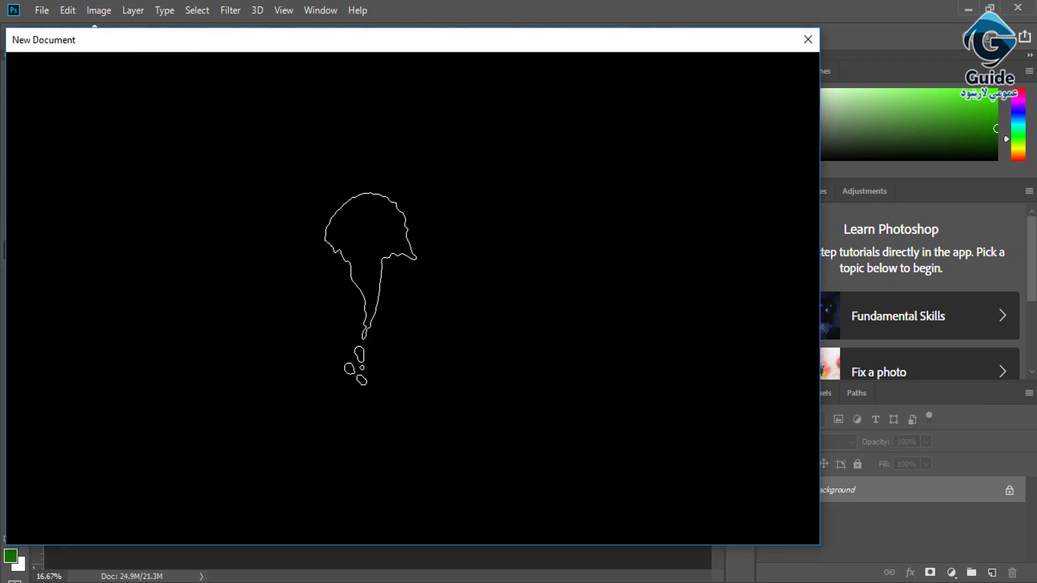
{"action": "key", "text": "Return"}
{"action": "right_click", "coordinate": [18, 257]}
{"action": "left_click", "coordinate": [75, 265]}
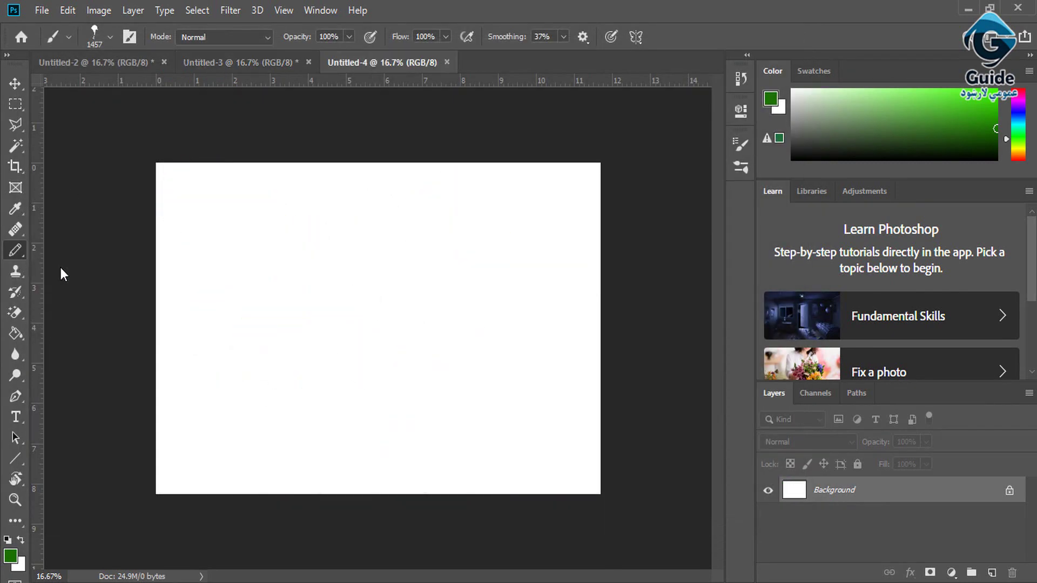
Draw a thick green spiral curve with the pencil at 165 px on the upper half of the canvas
{"action": "right_click", "coordinate": [370, 255]}
{"action": "left_click", "coordinate": [507, 284]}
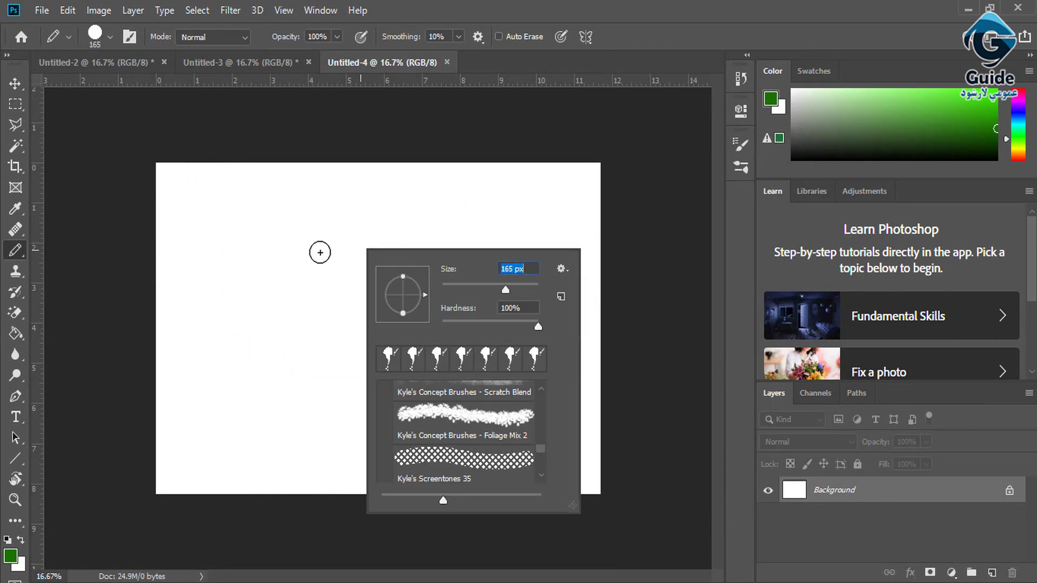
{"action": "mouse_move", "coordinate": [318, 252]}
{"action": "left_mouse_down"}
{"action": "mouse_move", "coordinate": [245, 336]}
{"action": "mouse_move", "coordinate": [338, 202]}
{"action": "left_mouse_up"}
{"action": "left_click_drag", "start_coordinate": [409, 249], "coordinate": [428, 321]}
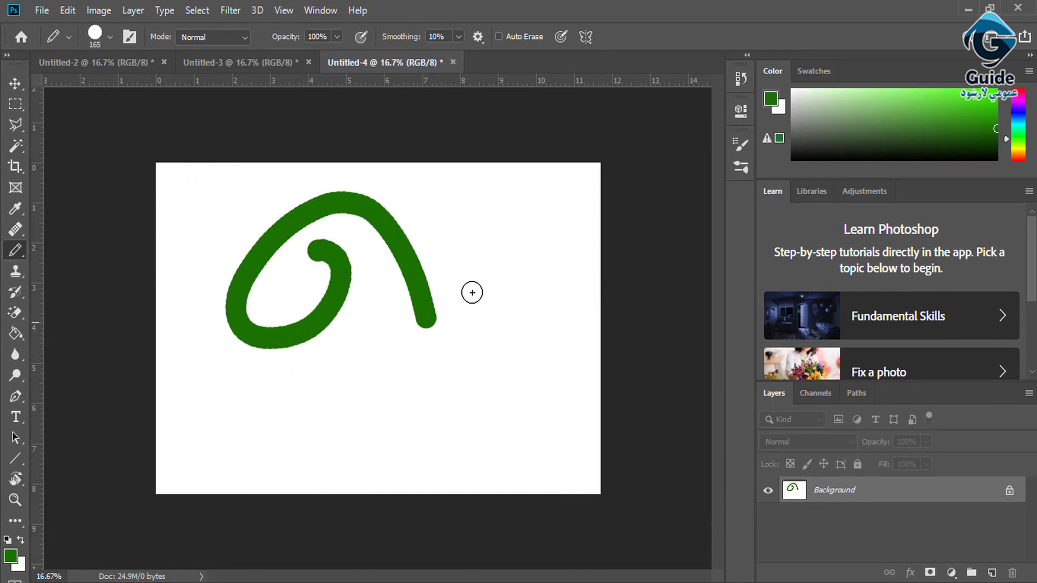
Set the pencil size to 70 px and draw a thin, winding green stroke beside and below the thick curve
{"action": "right_click", "coordinate": [482, 286]}
{"action": "left_click", "coordinate": [593, 322]}
{"action": "mouse_move", "coordinate": [472, 245]}
{"action": "left_mouse_down"}
{"action": "mouse_move", "coordinate": [469, 365]}
{"action": "mouse_move", "coordinate": [503, 401]}
{"action": "mouse_move", "coordinate": [435, 409]}
{"action": "mouse_move", "coordinate": [346, 394]}
{"action": "mouse_move", "coordinate": [397, 437]}
{"action": "mouse_move", "coordinate": [390, 477]}
{"action": "mouse_move", "coordinate": [261, 360]}
{"action": "left_mouse_up"}
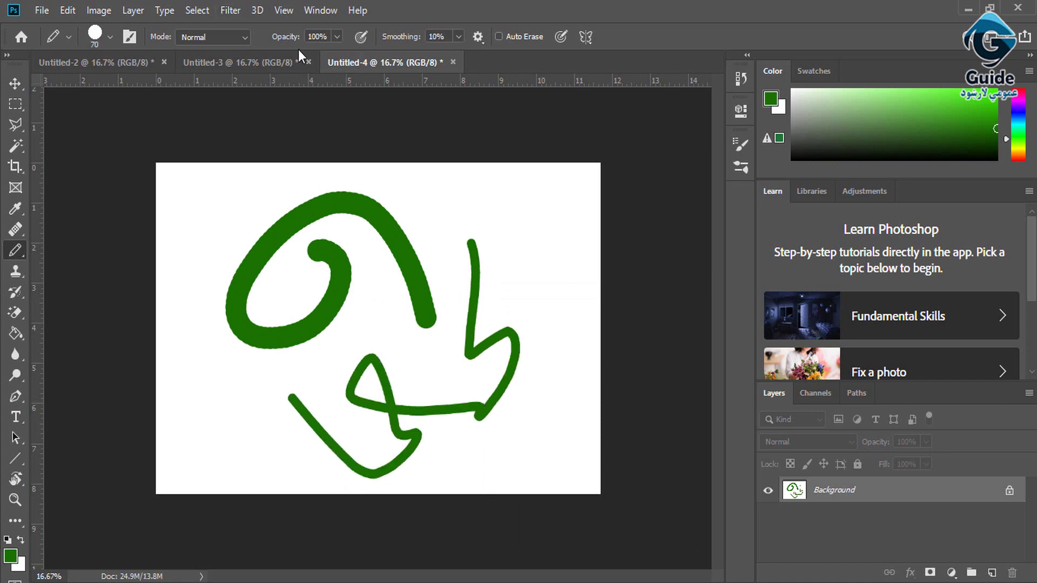
Compare the blending modes offered for the Pencil Tool and the Brush Tool
{"action": "left_click", "coordinate": [218, 41]}
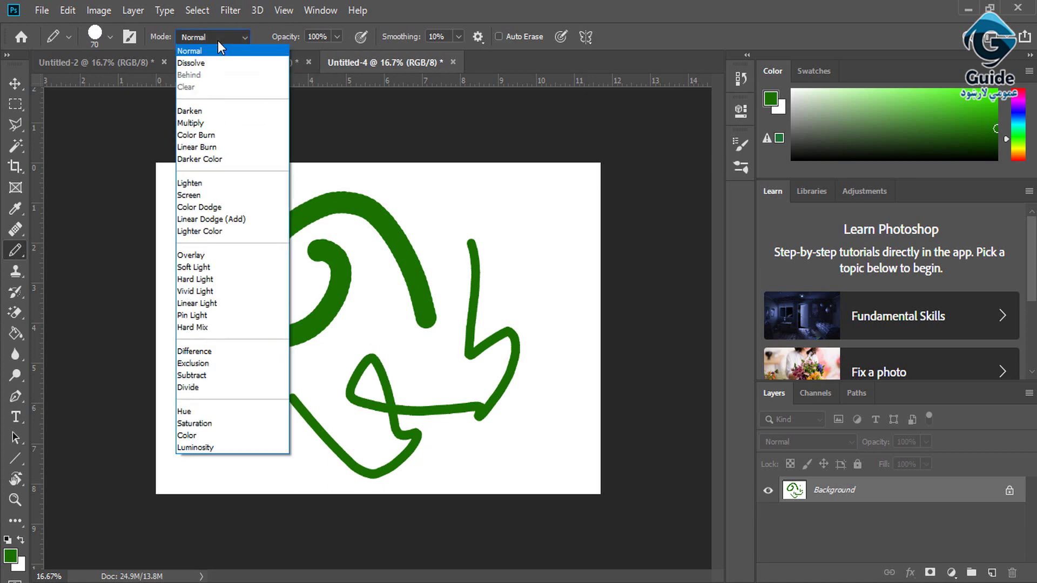
{"action": "right_click", "coordinate": [15, 254]}
{"action": "left_click", "coordinate": [44, 254]}
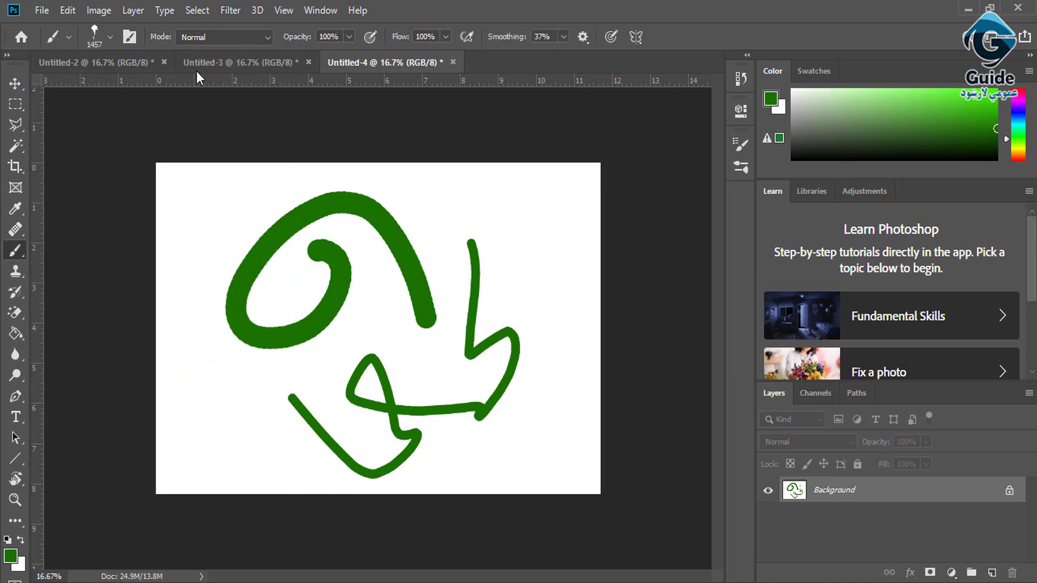
{"action": "left_click", "coordinate": [262, 36]}
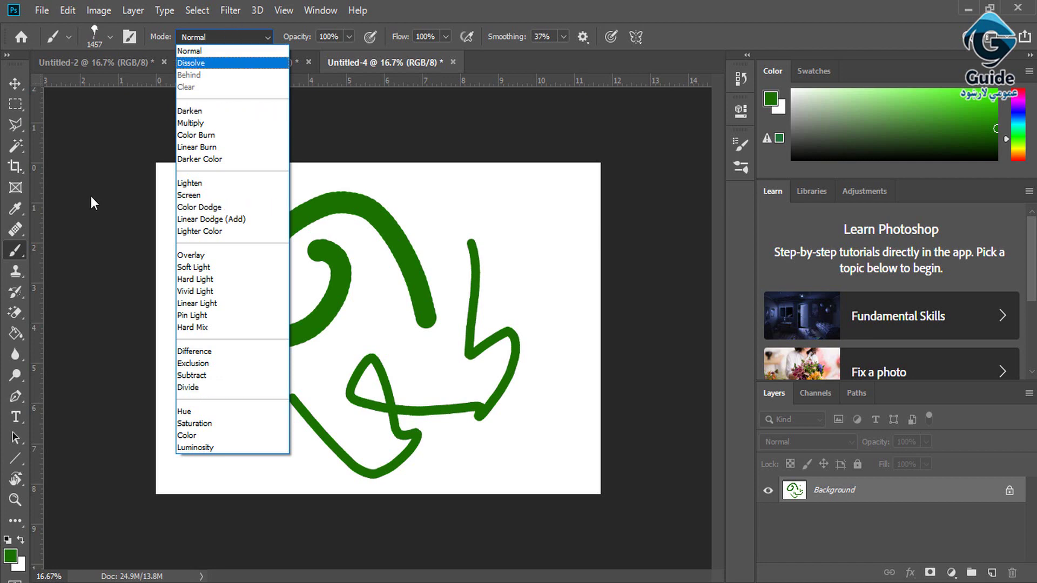
{"action": "left_click", "coordinate": [12, 251]}
{"action": "right_click", "coordinate": [12, 252]}
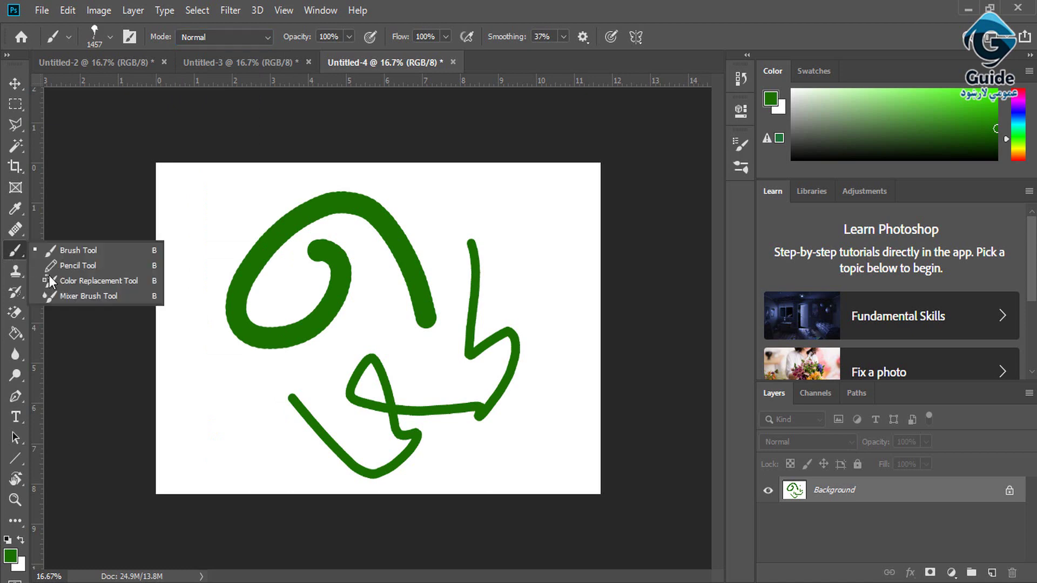
{"action": "left_click", "coordinate": [64, 254]}
Switch back to the Pencil Tool and draw a looping 70 px green stroke over the thick spiral
{"action": "right_click", "coordinate": [20, 254]}
{"action": "left_click", "coordinate": [76, 265]}
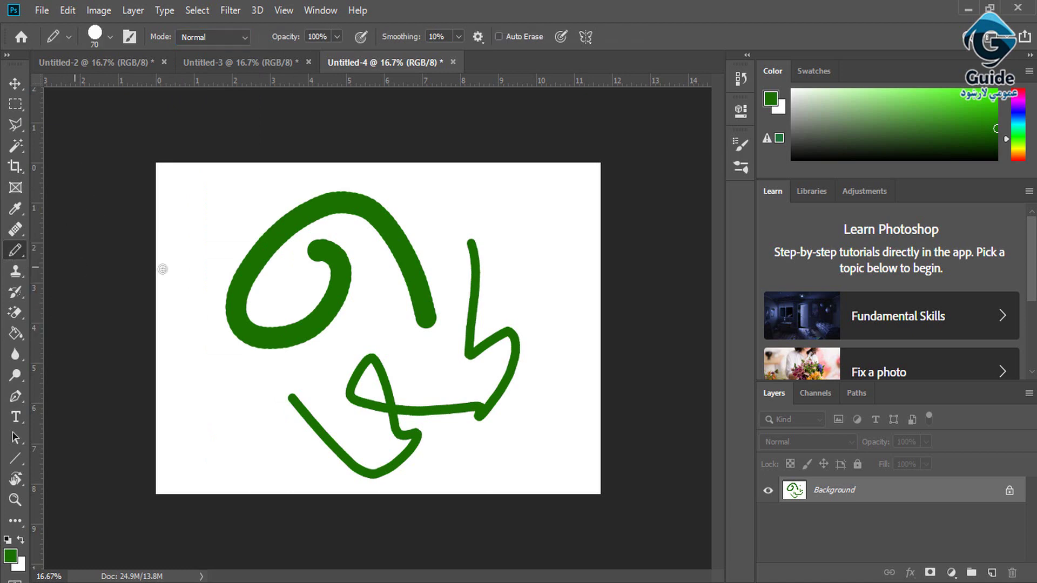
{"action": "mouse_move", "coordinate": [230, 238]}
{"action": "left_mouse_down"}
{"action": "mouse_move", "coordinate": [249, 386]}
{"action": "mouse_move", "coordinate": [266, 415]}
{"action": "mouse_move", "coordinate": [275, 382]}
{"action": "mouse_move", "coordinate": [344, 339]}
{"action": "left_mouse_up"}
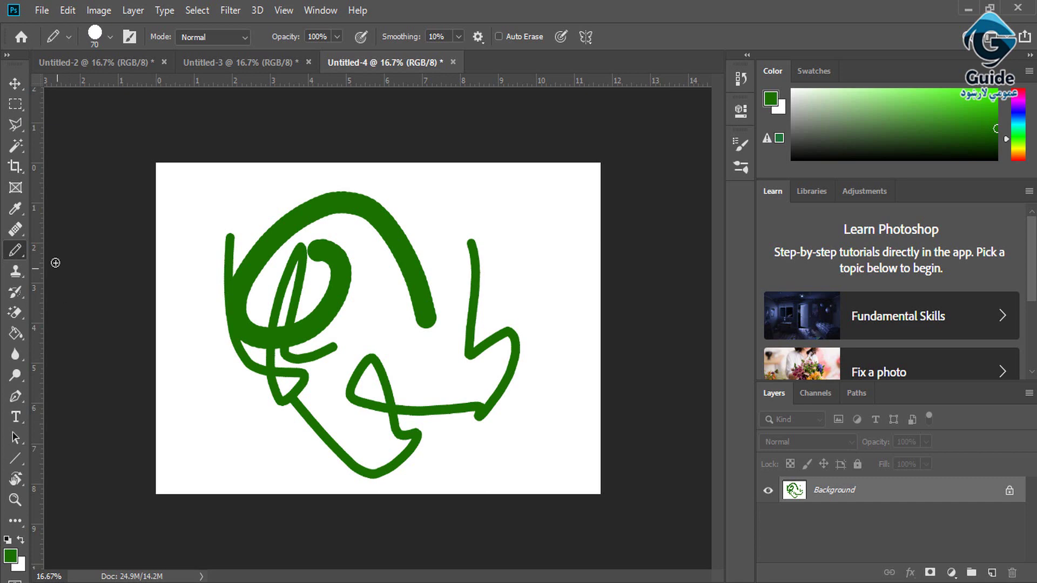
Open man-845847_1920.jpg from the desktop's Brush > Color replacement folder and activate the Color Replacement Tool
{"action": "right_click", "coordinate": [13, 253]}
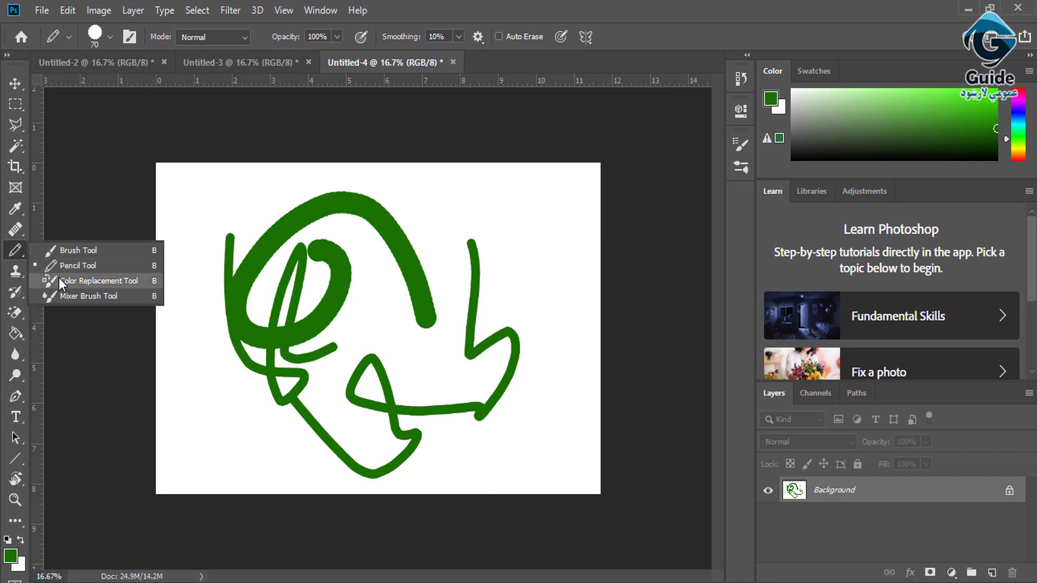
{"action": "left_click", "coordinate": [15, 254]}
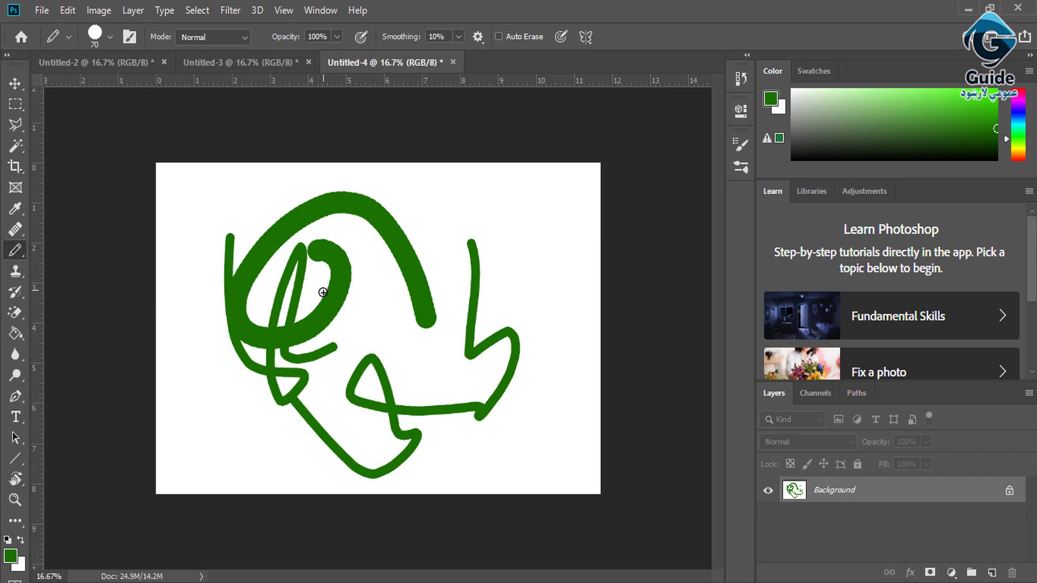
{"action": "key", "text": "ctrl+o"}
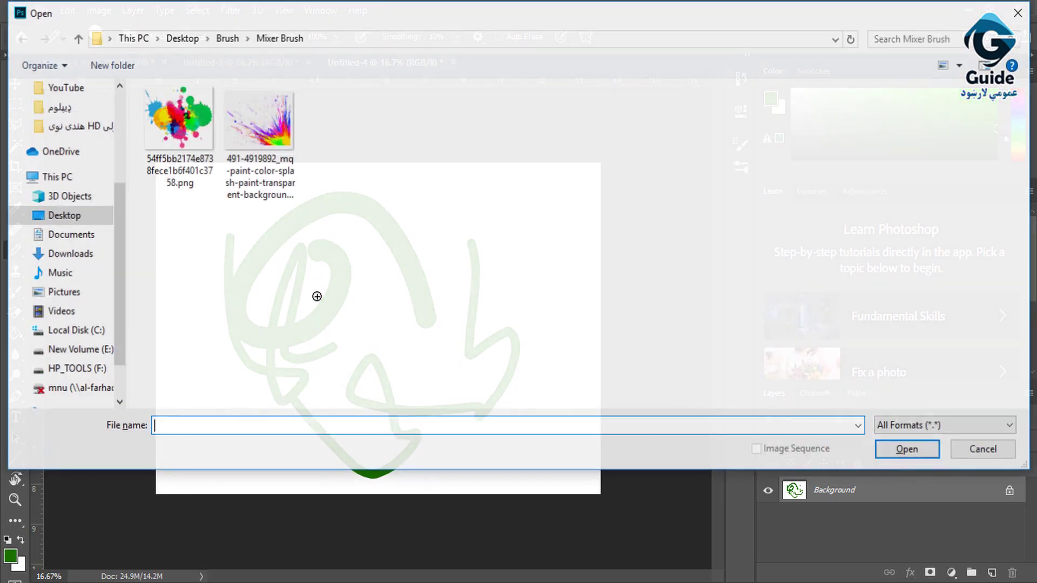
{"action": "left_click", "coordinate": [192, 39]}
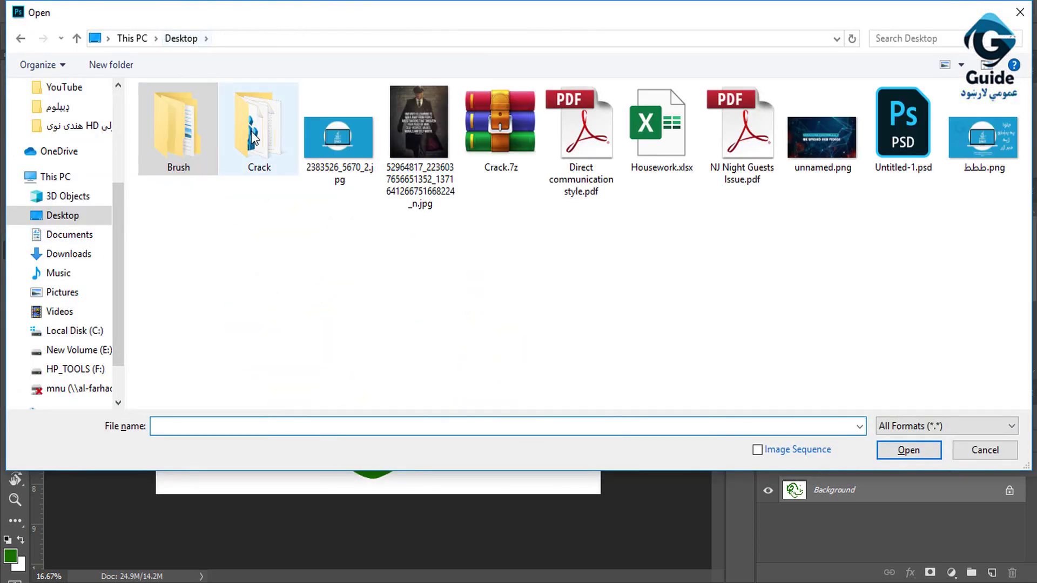
{"action": "double_click", "coordinate": [199, 143]}
{"action": "double_click", "coordinate": [189, 139]}
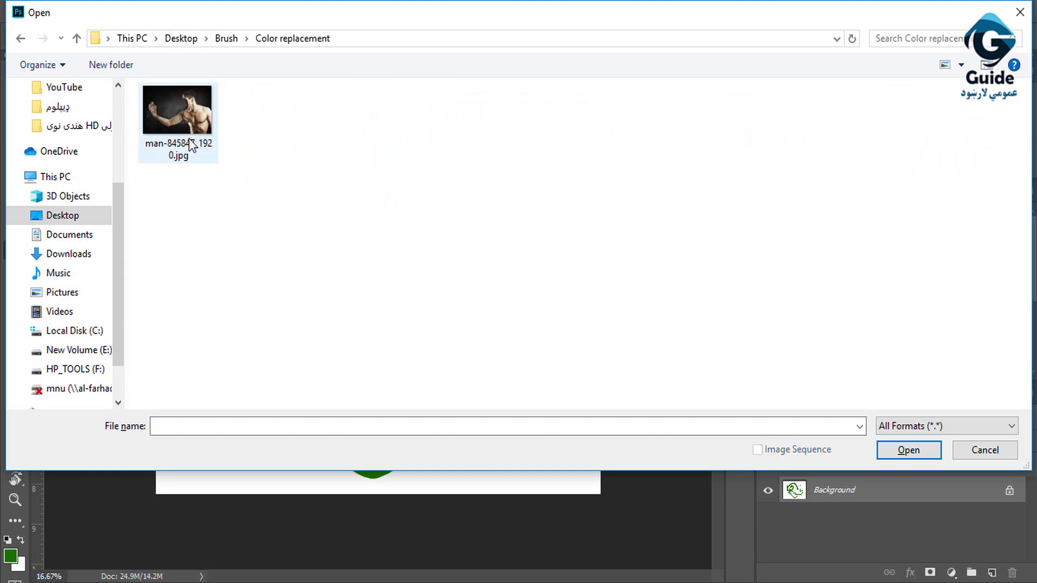
{"action": "double_click", "coordinate": [177, 99]}
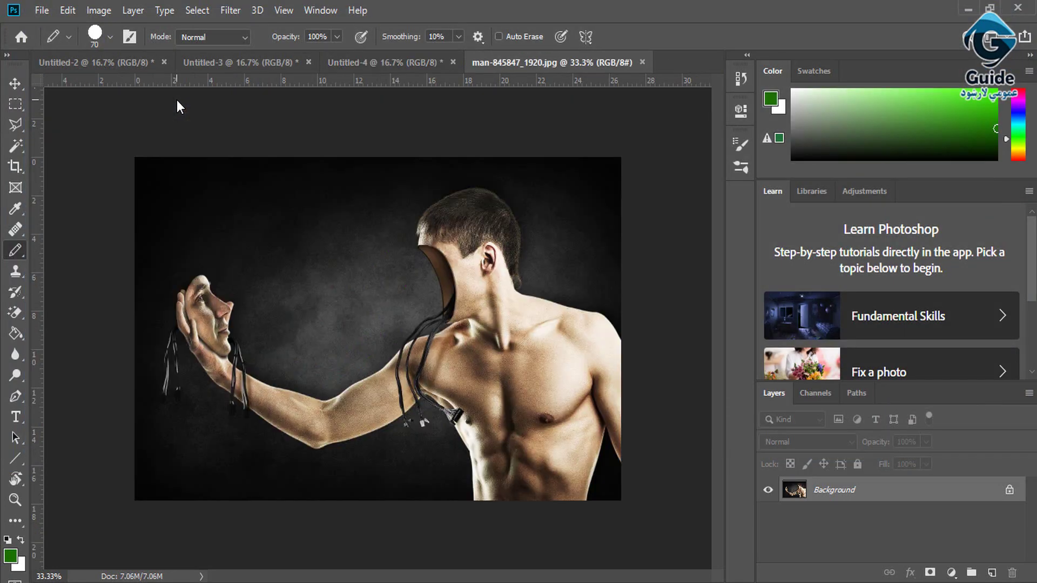
{"action": "right_click", "coordinate": [12, 253]}
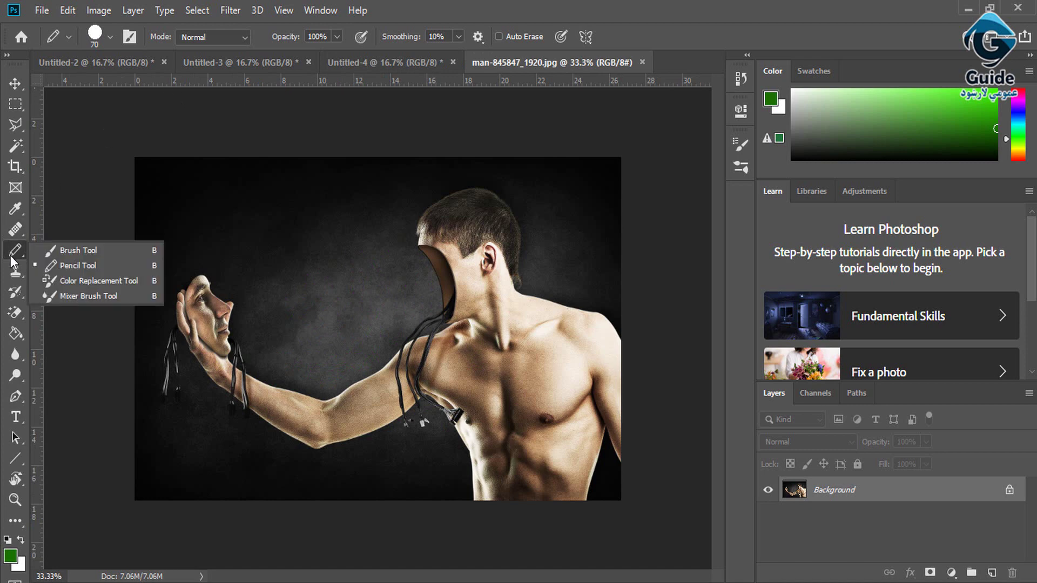
{"action": "left_click", "coordinate": [83, 281]}
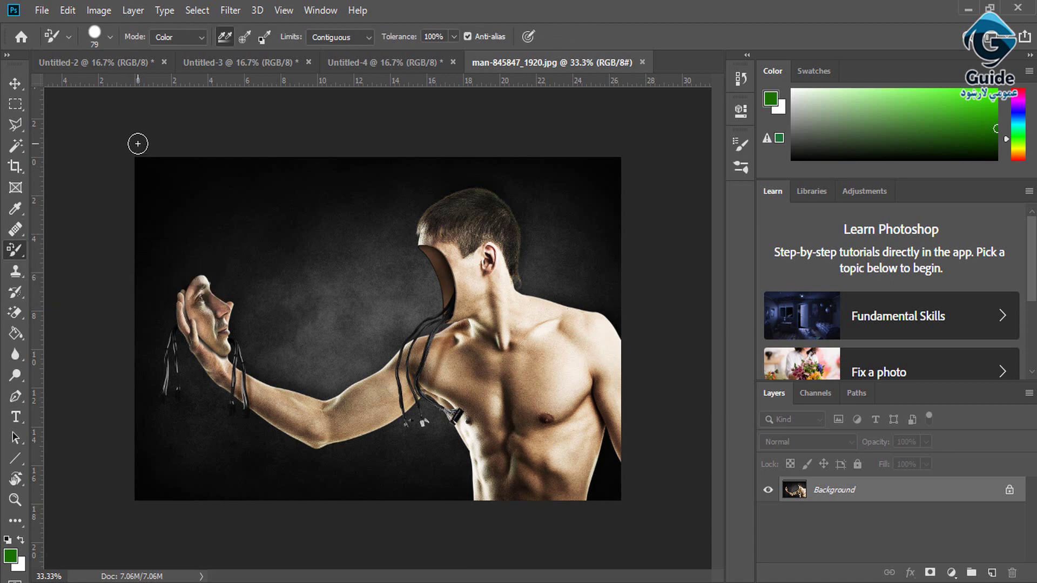
{"action": "left_click", "coordinate": [130, 11]}
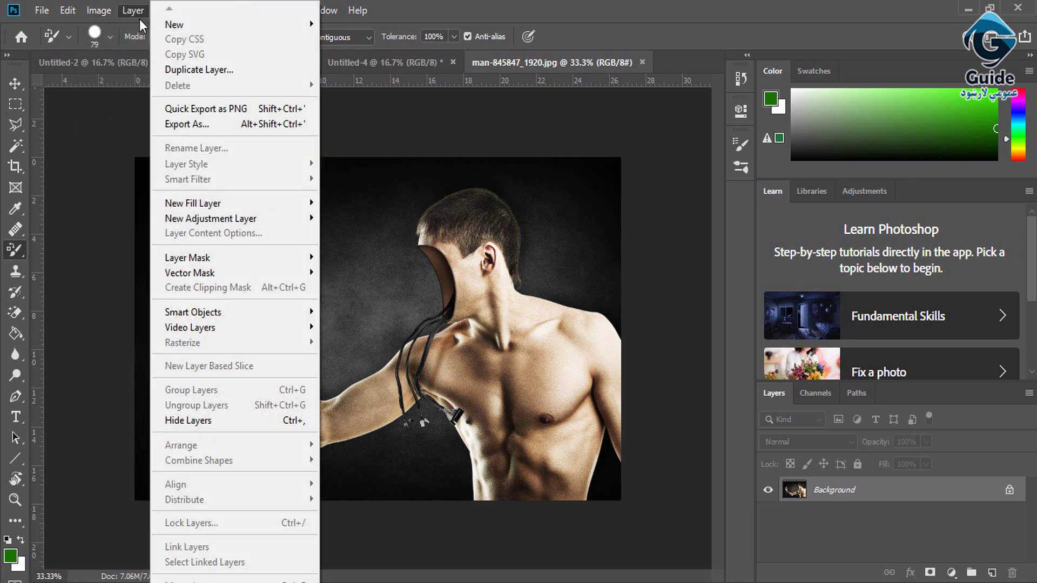
{"action": "left_click", "coordinate": [137, 11]}
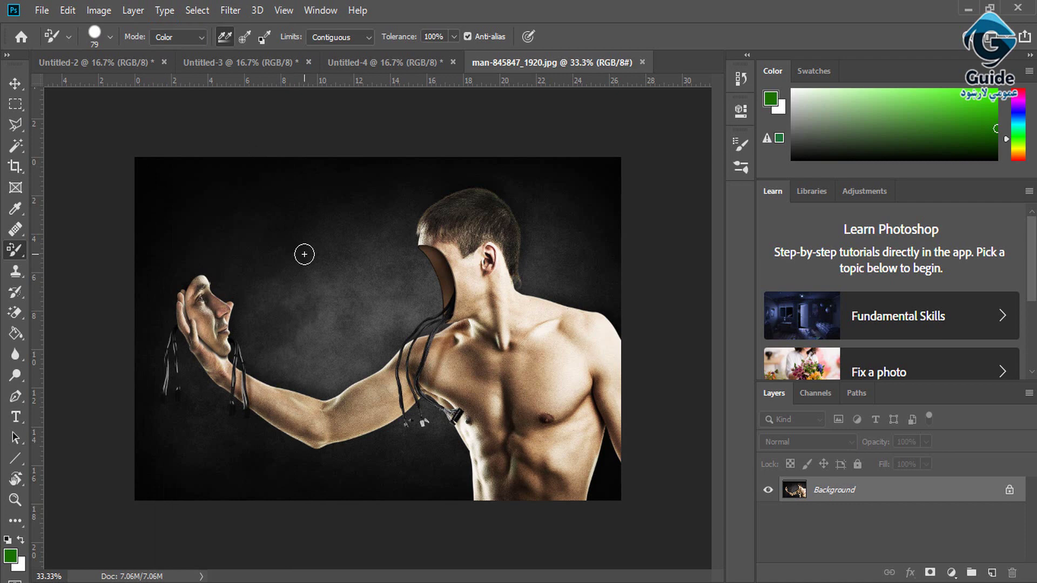
{"action": "key", "text": "ctrl+u"}
{"action": "left_click_drag", "start_coordinate": [417, 86], "coordinate": [345, 170]}
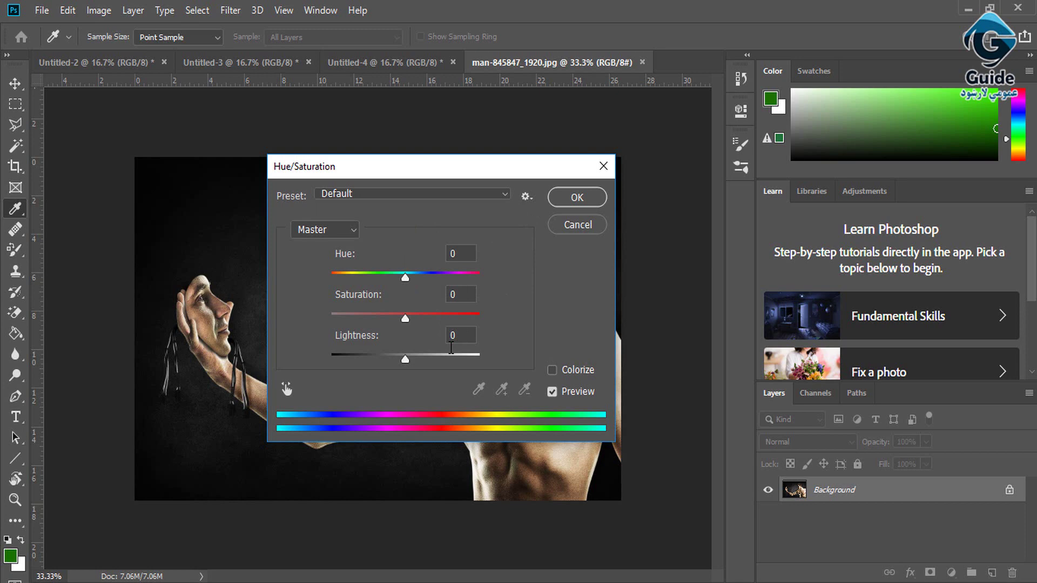
{"action": "left_click", "coordinate": [566, 227]}
Keep the Color Replacement Tool active and set the foreground color to bright red
{"action": "right_click", "coordinate": [15, 250]}
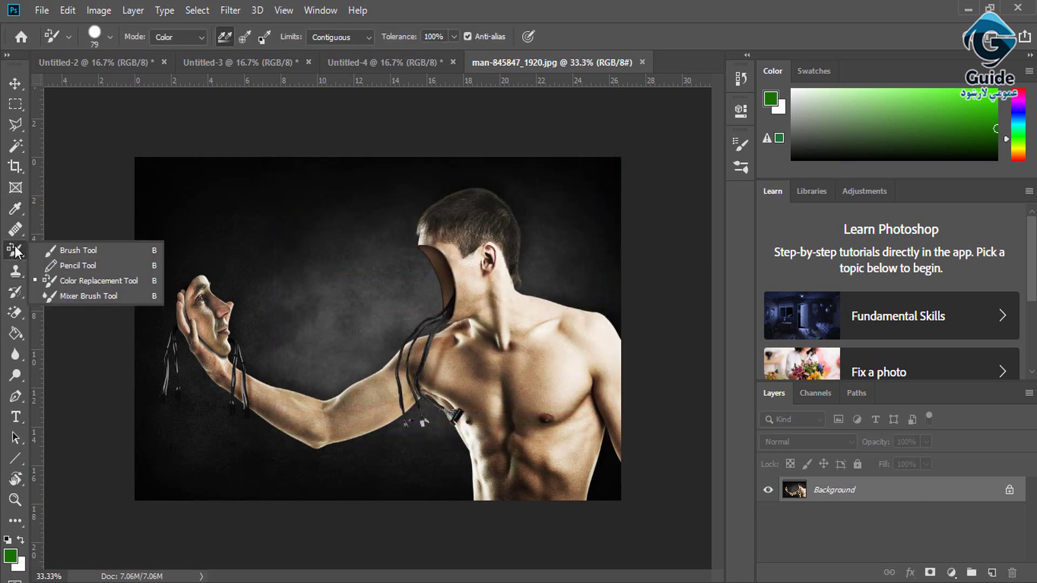
{"action": "left_click", "coordinate": [98, 281]}
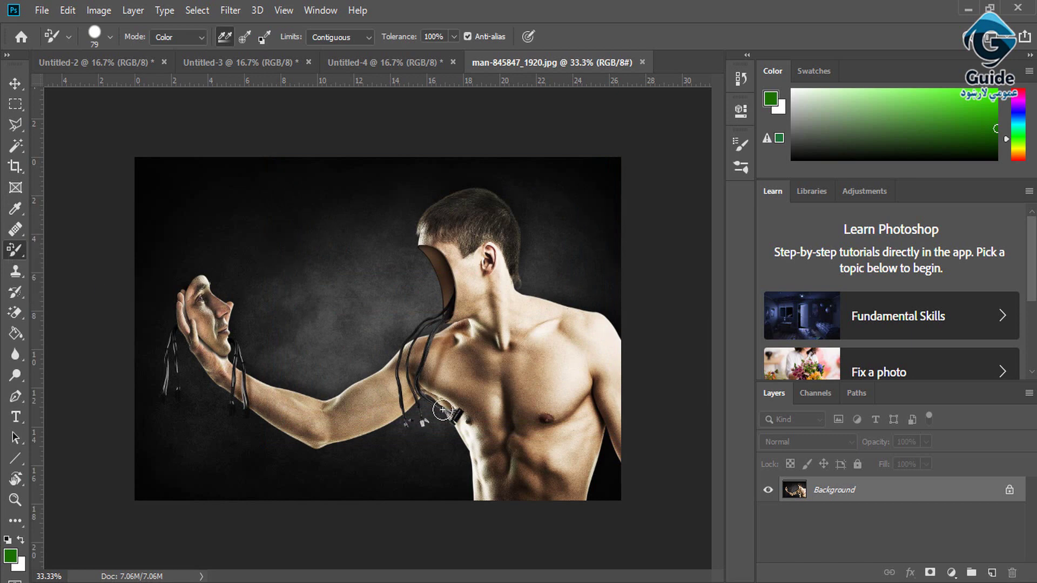
{"action": "left_click", "coordinate": [10, 556]}
{"action": "left_click_drag", "start_coordinate": [764, 181], "coordinate": [758, 97]}
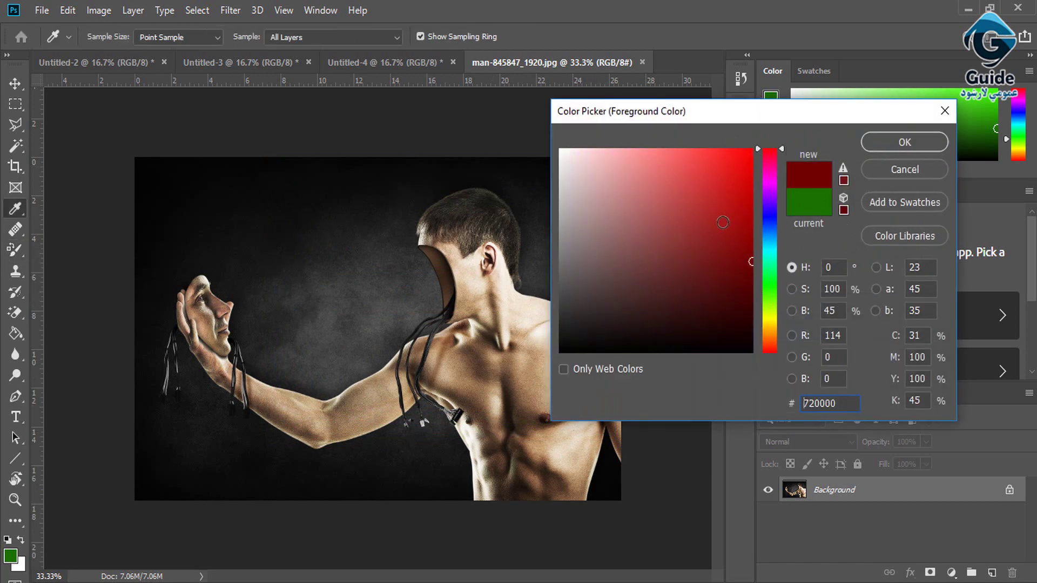
{"action": "left_click_drag", "start_coordinate": [708, 189], "coordinate": [824, 105]}
{"action": "left_click", "coordinate": [912, 145]}
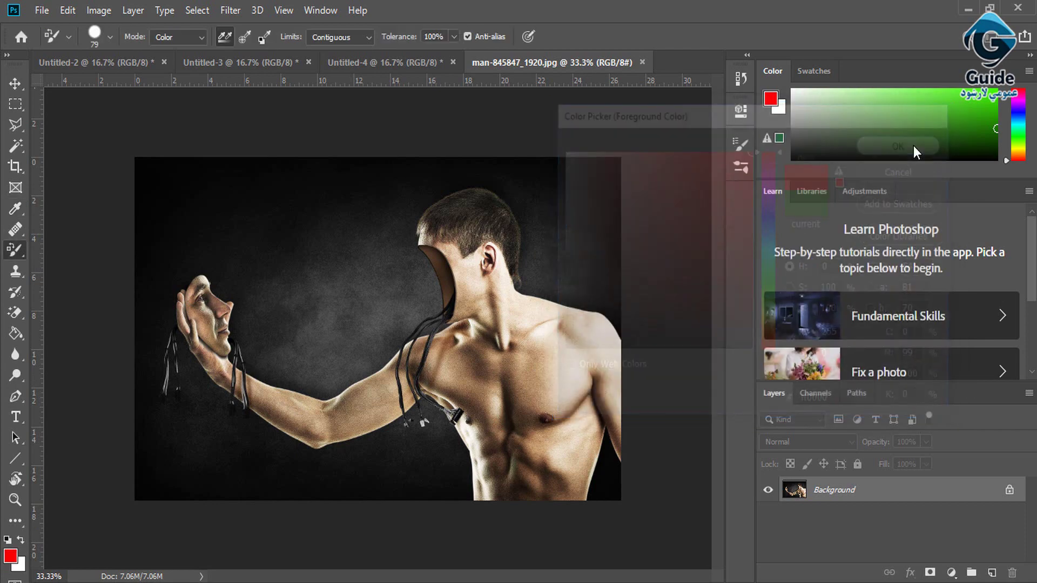
Recolor the man's left shoulder, upper arm and chest muscle red with Color Replacement strokes
{"action": "key", "text": "ctrl+plus"}
{"action": "key", "text": "ctrl+plus"}
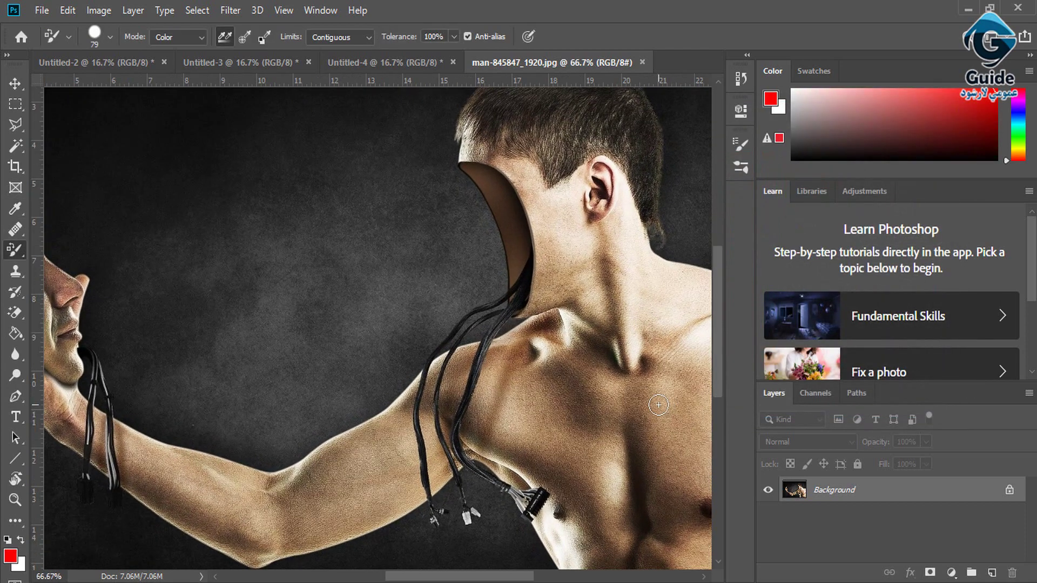
{"action": "left_click_drag", "start_coordinate": [482, 578], "coordinate": [544, 576]}
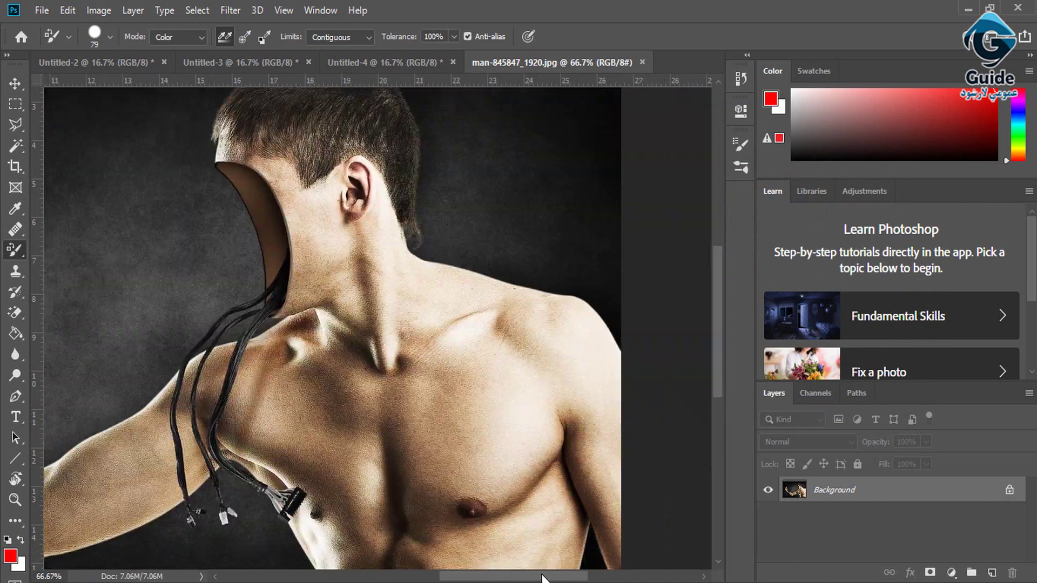
{"action": "scroll", "coordinate": [676, 351], "scroll_direction": "down", "scroll_amount": 3}
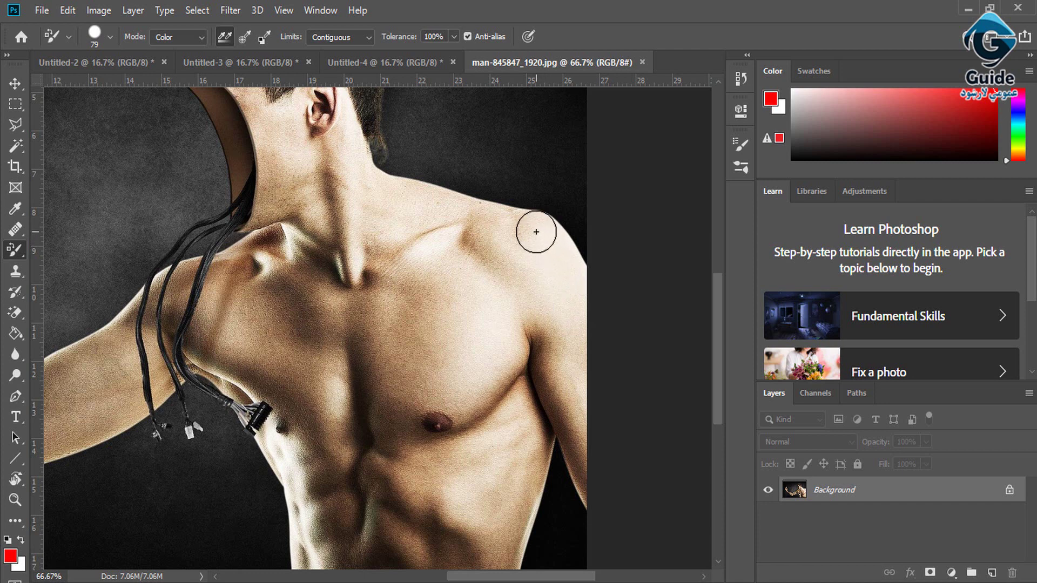
{"action": "mouse_move", "coordinate": [535, 232]}
{"action": "left_mouse_down"}
{"action": "mouse_move", "coordinate": [569, 279]}
{"action": "mouse_move", "coordinate": [588, 495]}
{"action": "left_mouse_up"}
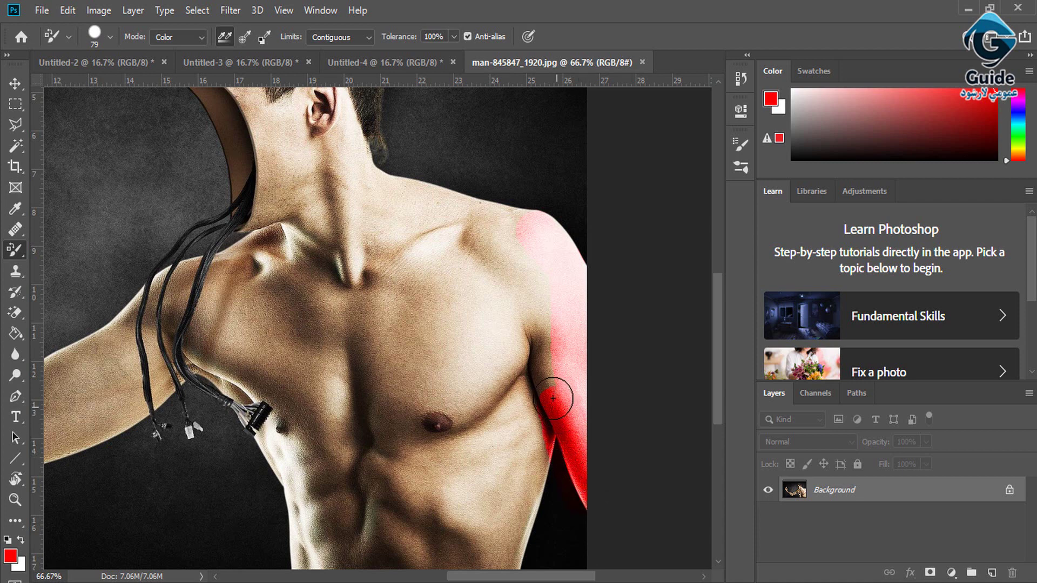
{"action": "left_click_drag", "start_coordinate": [534, 321], "coordinate": [522, 354]}
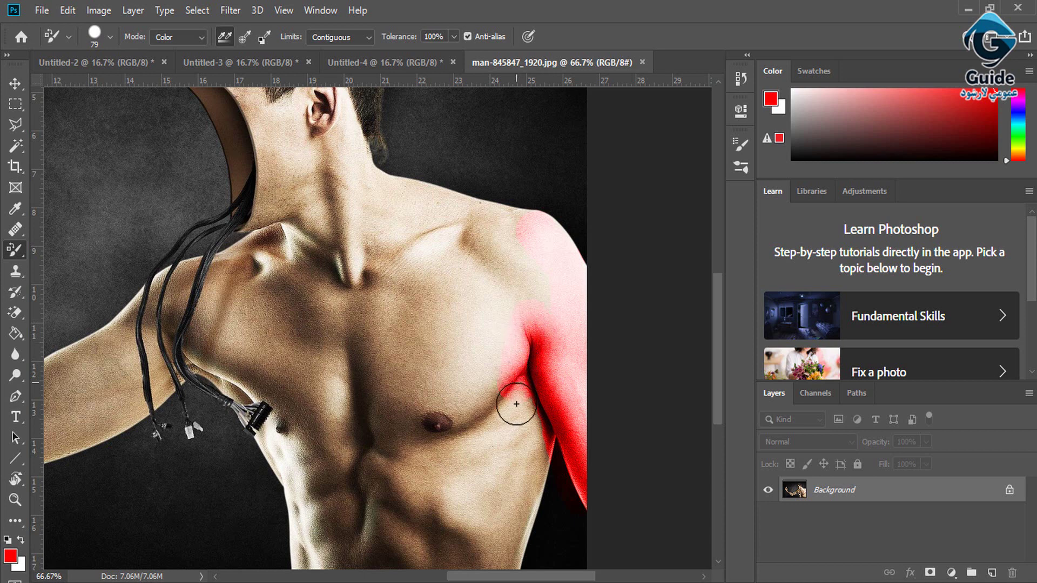
{"action": "mouse_move", "coordinate": [516, 404]}
{"action": "left_mouse_down"}
{"action": "mouse_move", "coordinate": [530, 456]}
{"action": "mouse_move", "coordinate": [499, 349]}
{"action": "mouse_move", "coordinate": [518, 303]}
{"action": "mouse_move", "coordinate": [540, 290]}
{"action": "mouse_move", "coordinate": [506, 353]}
{"action": "mouse_move", "coordinate": [519, 274]}
{"action": "mouse_move", "coordinate": [550, 243]}
{"action": "mouse_move", "coordinate": [571, 360]}
{"action": "mouse_move", "coordinate": [545, 280]}
{"action": "mouse_move", "coordinate": [470, 238]}
{"action": "mouse_move", "coordinate": [457, 286]}
{"action": "mouse_move", "coordinate": [496, 320]}
{"action": "mouse_move", "coordinate": [511, 352]}
{"action": "mouse_move", "coordinate": [479, 204]}
{"action": "mouse_move", "coordinate": [483, 354]}
{"action": "mouse_move", "coordinate": [502, 272]}
{"action": "mouse_move", "coordinate": [447, 296]}
{"action": "mouse_move", "coordinate": [479, 354]}
{"action": "mouse_move", "coordinate": [474, 401]}
{"action": "mouse_move", "coordinate": [496, 339]}
{"action": "mouse_move", "coordinate": [457, 340]}
{"action": "mouse_move", "coordinate": [453, 435]}
{"action": "left_mouse_up"}
{"action": "mouse_move", "coordinate": [404, 342]}
{"action": "left_mouse_down"}
{"action": "mouse_move", "coordinate": [480, 217]}
{"action": "mouse_move", "coordinate": [422, 237]}
{"action": "mouse_move", "coordinate": [385, 344]}
{"action": "mouse_move", "coordinate": [466, 225]}
{"action": "mouse_move", "coordinate": [406, 307]}
{"action": "mouse_move", "coordinate": [402, 368]}
{"action": "left_mouse_up"}
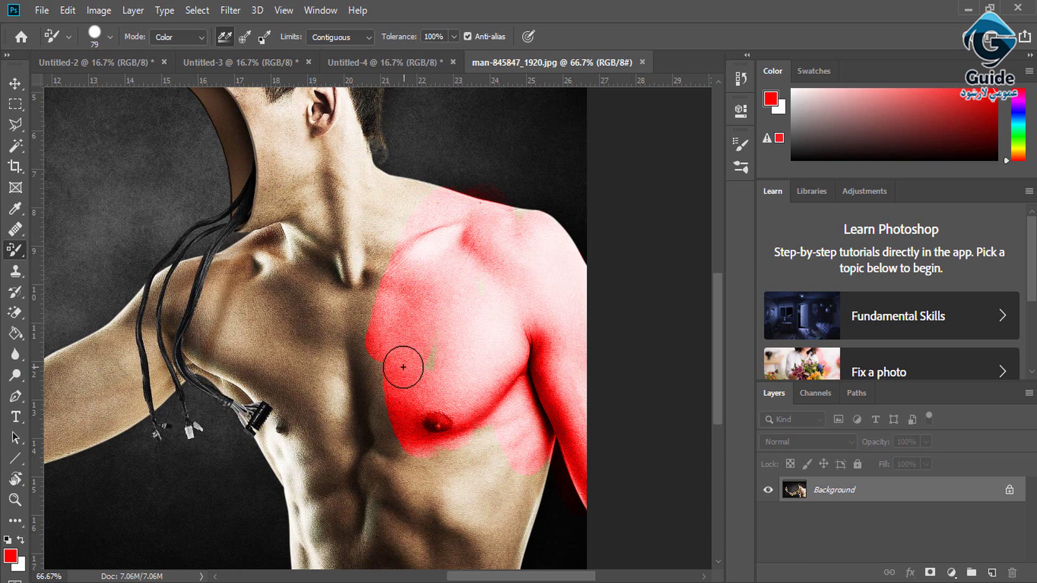
{"action": "mouse_move", "coordinate": [377, 320]}
{"action": "left_mouse_down"}
{"action": "mouse_move", "coordinate": [429, 291]}
{"action": "mouse_move", "coordinate": [430, 376]}
{"action": "mouse_move", "coordinate": [449, 300]}
{"action": "mouse_move", "coordinate": [471, 276]}
{"action": "left_mouse_up"}
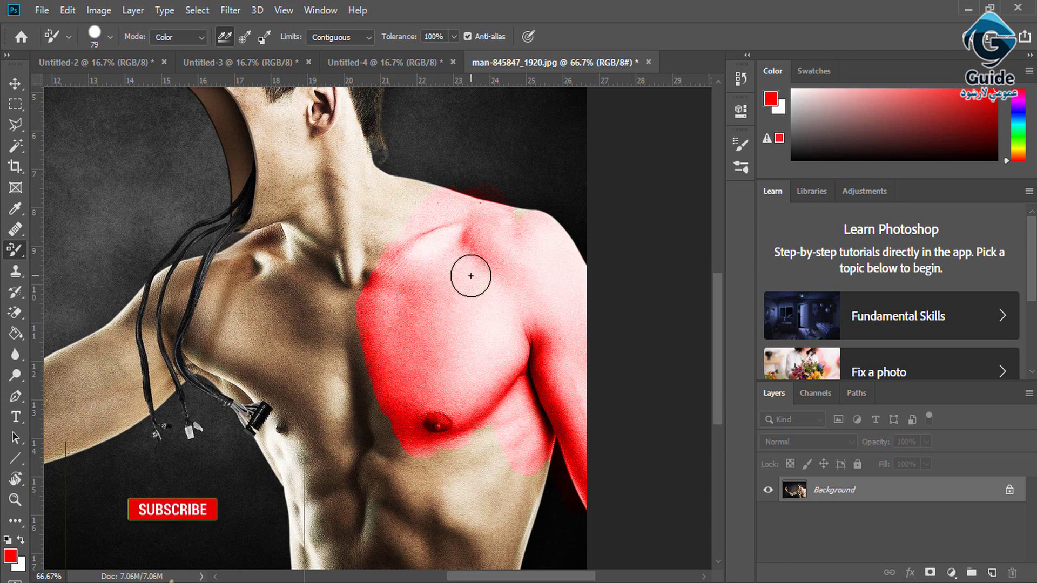
{"action": "key", "text": "ctrl+minus"}
{"action": "key", "text": "ctrl+minus"}
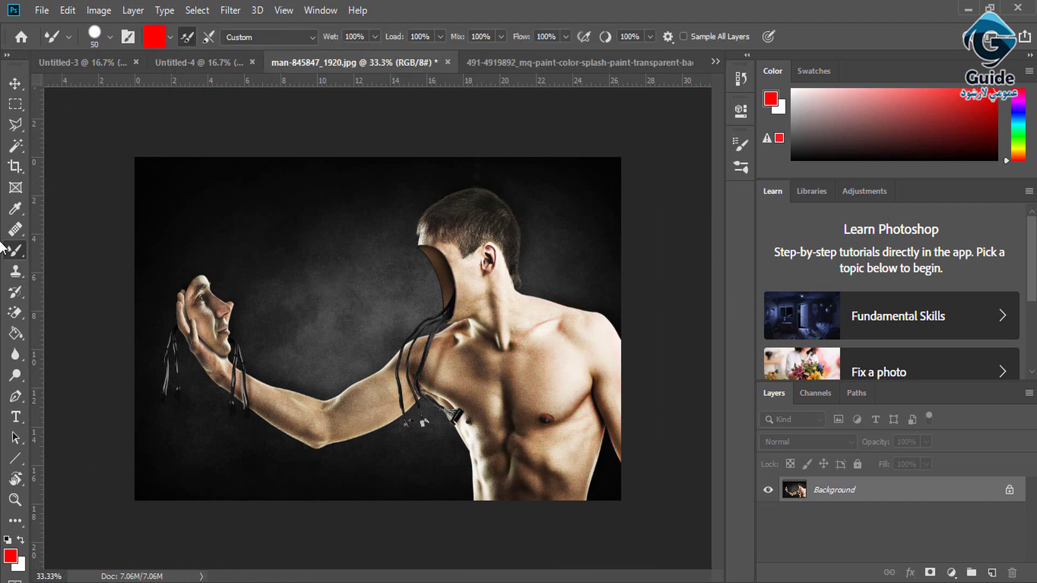
Activate the Mixer Brush Tool, enlarge it to 228 px and smear the man's head, neck and left shoulder
{"action": "right_click", "coordinate": [15, 250]}
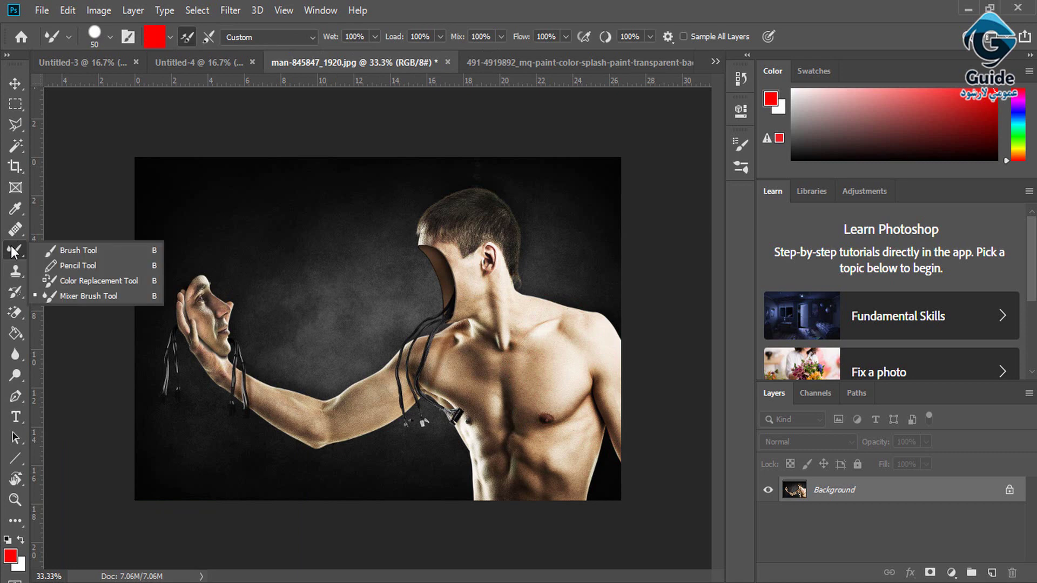
{"action": "left_click", "coordinate": [63, 296]}
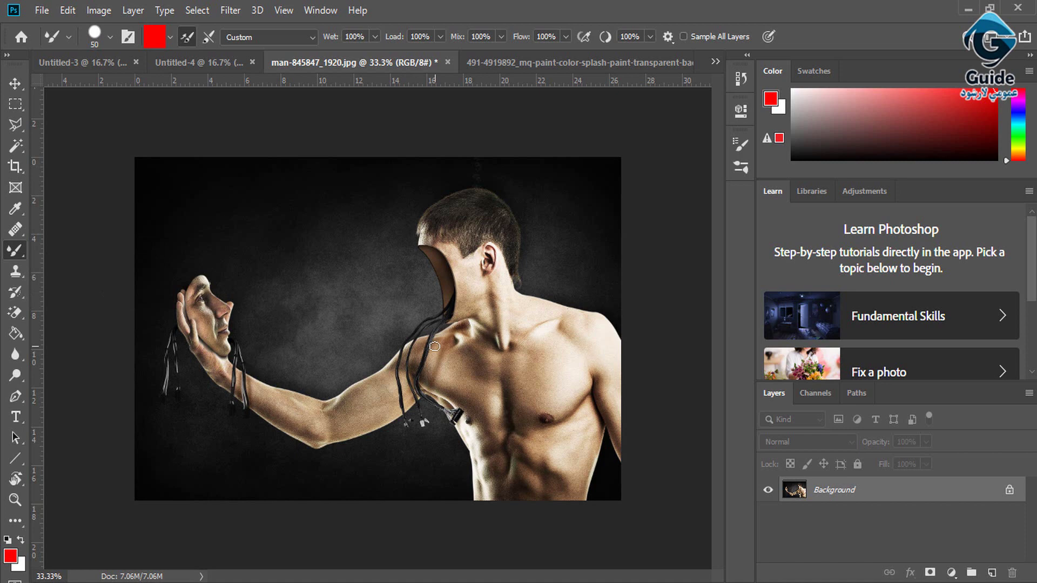
{"action": "right_click", "coordinate": [485, 345]}
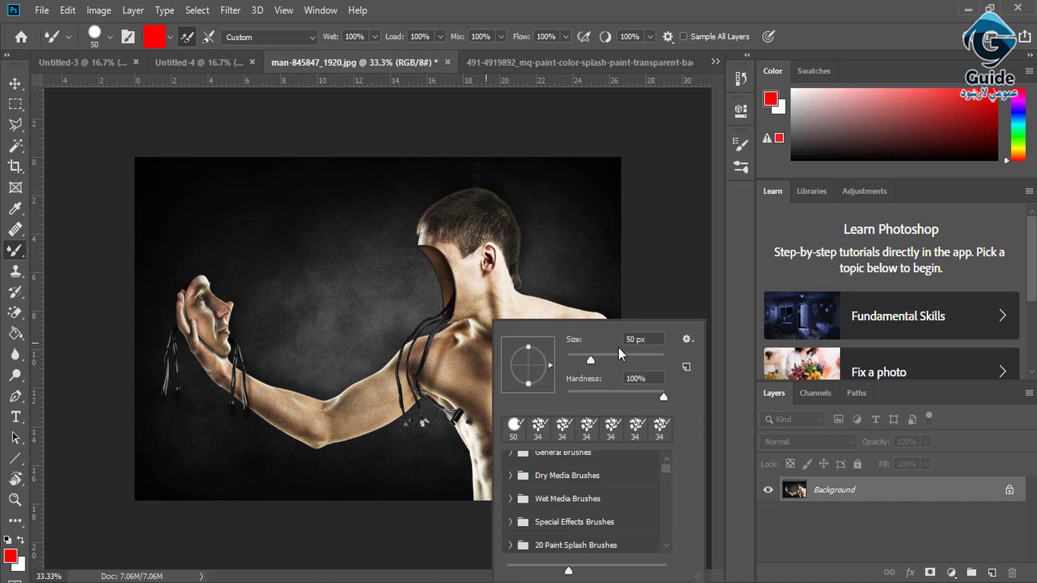
{"action": "left_click", "coordinate": [640, 358]}
{"action": "mouse_move", "coordinate": [439, 301]}
{"action": "left_mouse_down"}
{"action": "mouse_move", "coordinate": [439, 375]}
{"action": "mouse_move", "coordinate": [453, 273]}
{"action": "mouse_move", "coordinate": [470, 238]}
{"action": "mouse_move", "coordinate": [458, 186]}
{"action": "mouse_move", "coordinate": [438, 203]}
{"action": "mouse_move", "coordinate": [525, 264]}
{"action": "mouse_move", "coordinate": [495, 179]}
{"action": "mouse_move", "coordinate": [562, 361]}
{"action": "mouse_move", "coordinate": [560, 410]}
{"action": "mouse_move", "coordinate": [546, 352]}
{"action": "mouse_move", "coordinate": [630, 407]}
{"action": "mouse_move", "coordinate": [632, 424]}
{"action": "mouse_move", "coordinate": [475, 398]}
{"action": "left_mouse_up"}
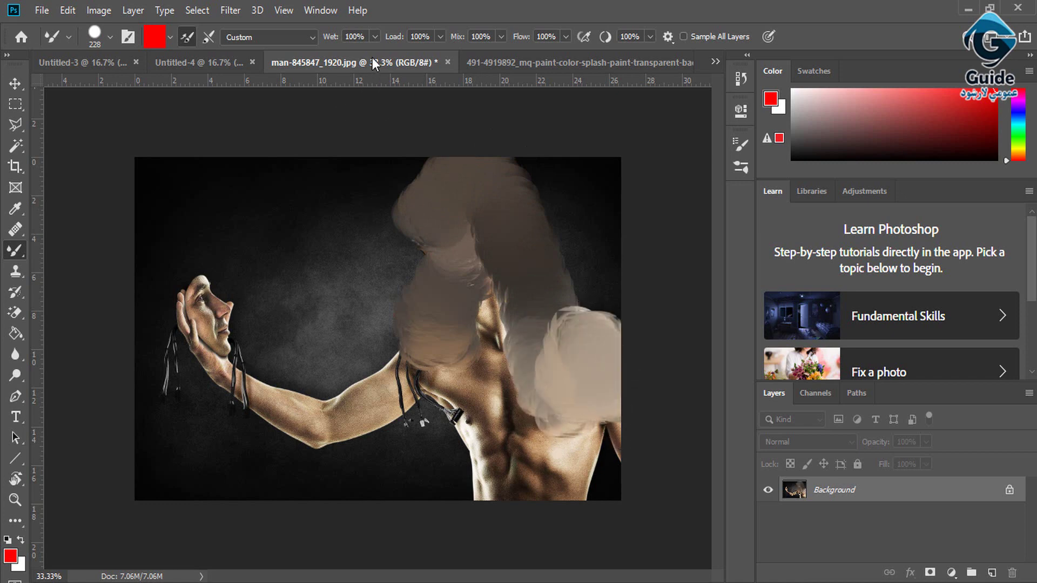
In the paint splash PNG, undo the existing smears, and try and undo a 228 px Mixer Brush smear over the upper streaks
{"action": "left_click", "coordinate": [502, 60]}
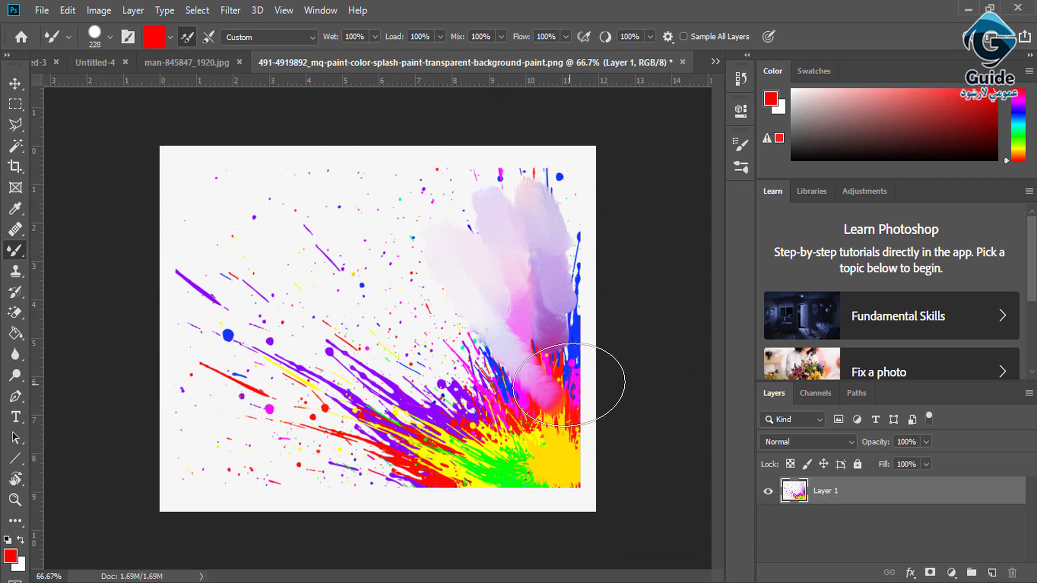
{"action": "key", "text": "ctrl+z"}
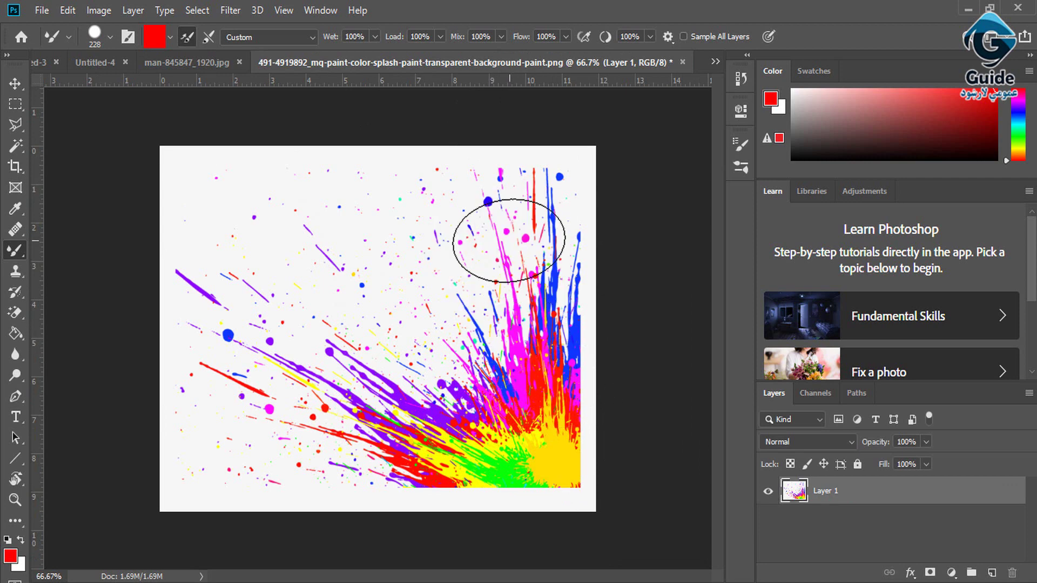
{"action": "left_click_drag", "start_coordinate": [509, 240], "coordinate": [514, 332]}
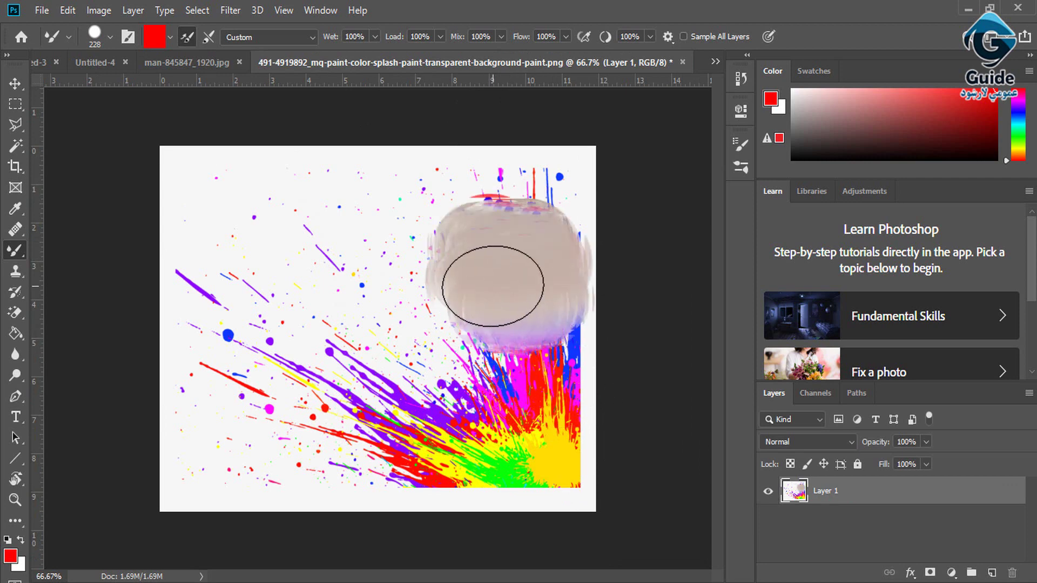
{"action": "key", "text": "ctrl+z"}
Blend the splash colors across the middle and lower canvas with an 80 px Mixer Brush, and activate the Clone Stamp Tool
{"action": "right_click", "coordinate": [492, 286]}
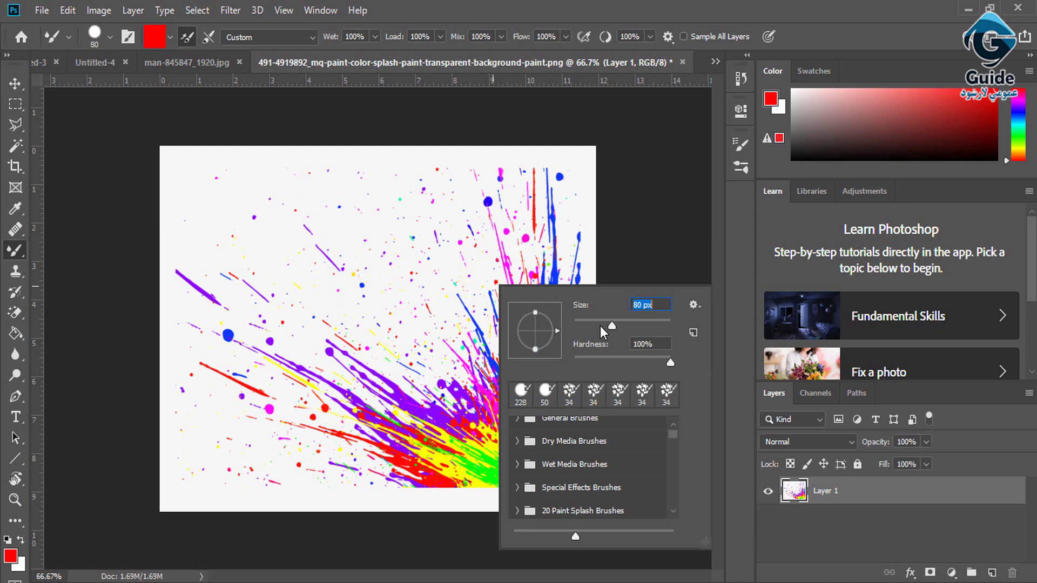
{"action": "mouse_move", "coordinate": [451, 307]}
{"action": "left_mouse_down"}
{"action": "mouse_move", "coordinate": [486, 379]}
{"action": "mouse_move", "coordinate": [546, 350]}
{"action": "mouse_move", "coordinate": [536, 452]}
{"action": "mouse_move", "coordinate": [479, 475]}
{"action": "mouse_move", "coordinate": [567, 470]}
{"action": "mouse_move", "coordinate": [373, 424]}
{"action": "mouse_move", "coordinate": [363, 384]}
{"action": "mouse_move", "coordinate": [335, 424]}
{"action": "mouse_move", "coordinate": [324, 370]}
{"action": "mouse_move", "coordinate": [521, 392]}
{"action": "mouse_move", "coordinate": [571, 326]}
{"action": "mouse_move", "coordinate": [570, 438]}
{"action": "mouse_move", "coordinate": [528, 188]}
{"action": "mouse_move", "coordinate": [517, 293]}
{"action": "mouse_move", "coordinate": [514, 267]}
{"action": "mouse_move", "coordinate": [428, 306]}
{"action": "mouse_move", "coordinate": [431, 378]}
{"action": "mouse_move", "coordinate": [219, 246]}
{"action": "mouse_move", "coordinate": [317, 204]}
{"action": "mouse_move", "coordinate": [430, 369]}
{"action": "mouse_move", "coordinate": [324, 463]}
{"action": "mouse_move", "coordinate": [446, 509]}
{"action": "mouse_move", "coordinate": [430, 456]}
{"action": "mouse_move", "coordinate": [495, 416]}
{"action": "mouse_move", "coordinate": [408, 339]}
{"action": "left_mouse_up"}
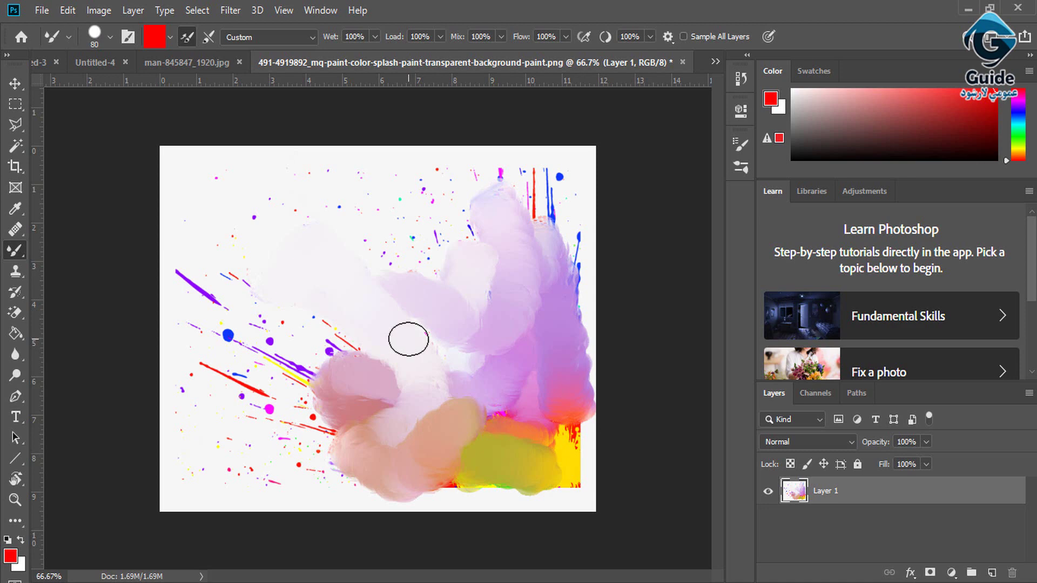
{"action": "left_click", "coordinate": [19, 278]}
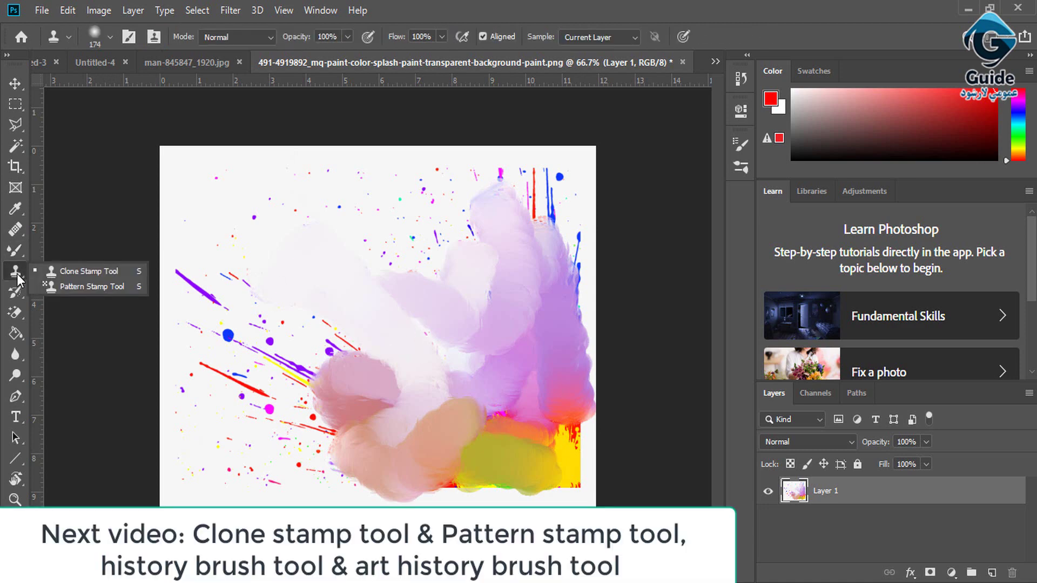